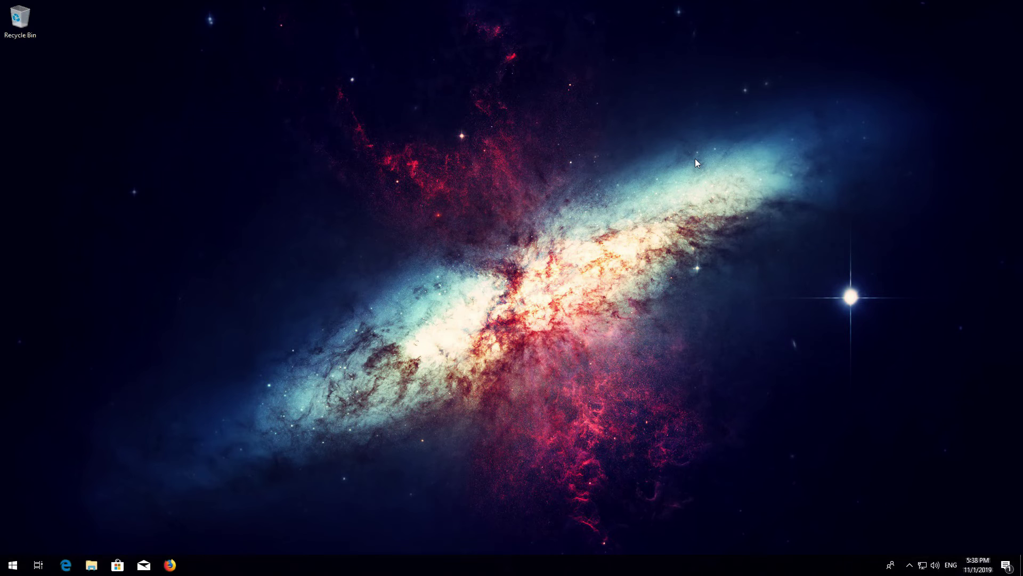
- Open the advanced options of the Microsoft Store app from Apps & features in Windows Settings
key(super)
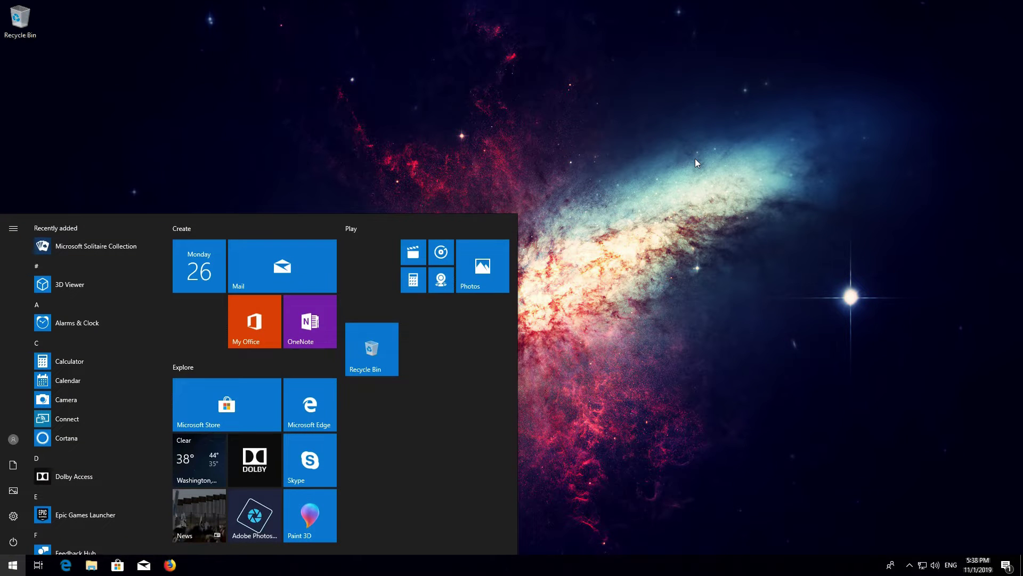
click(14, 516)
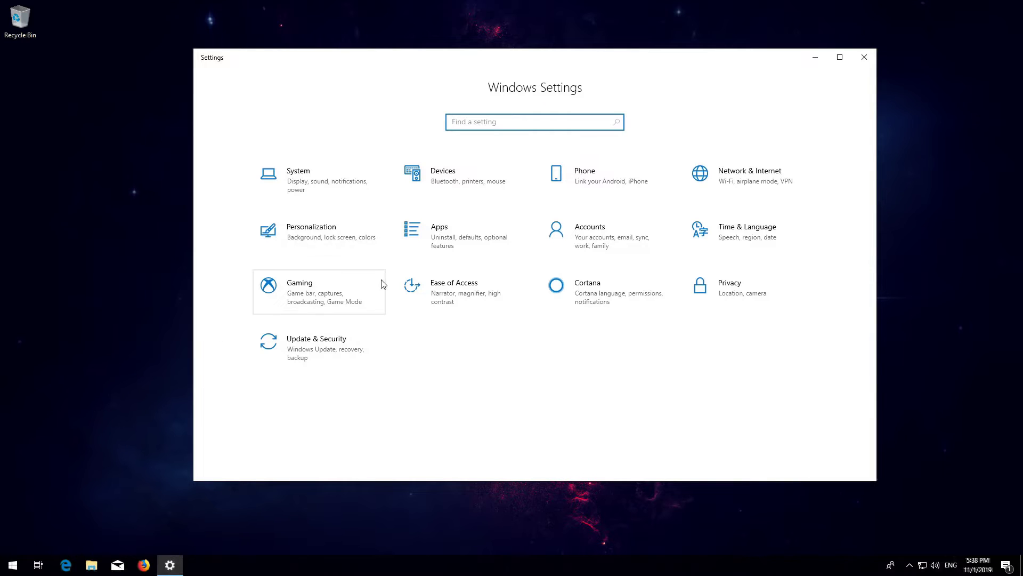
click(462, 237)
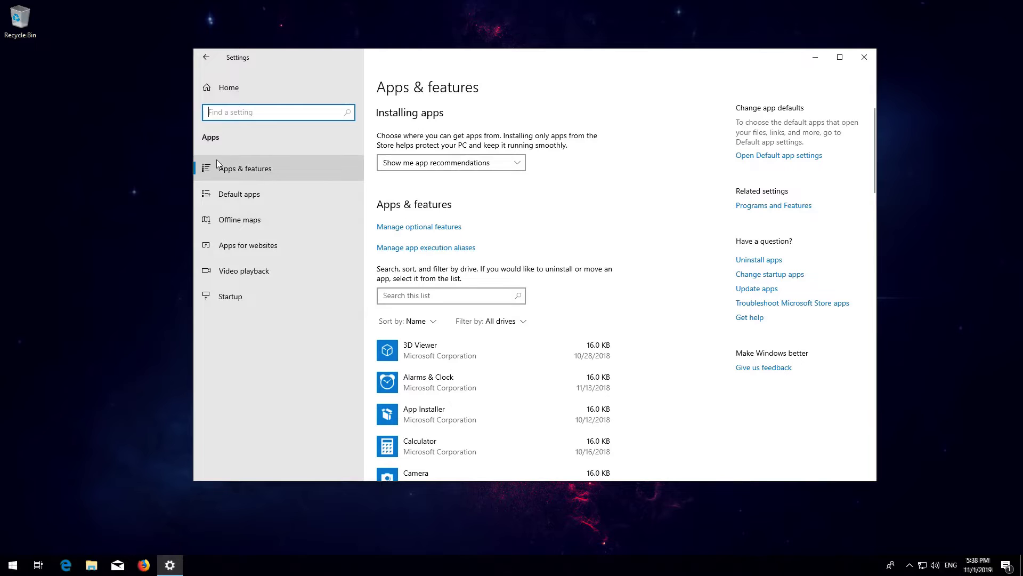
click(277, 168)
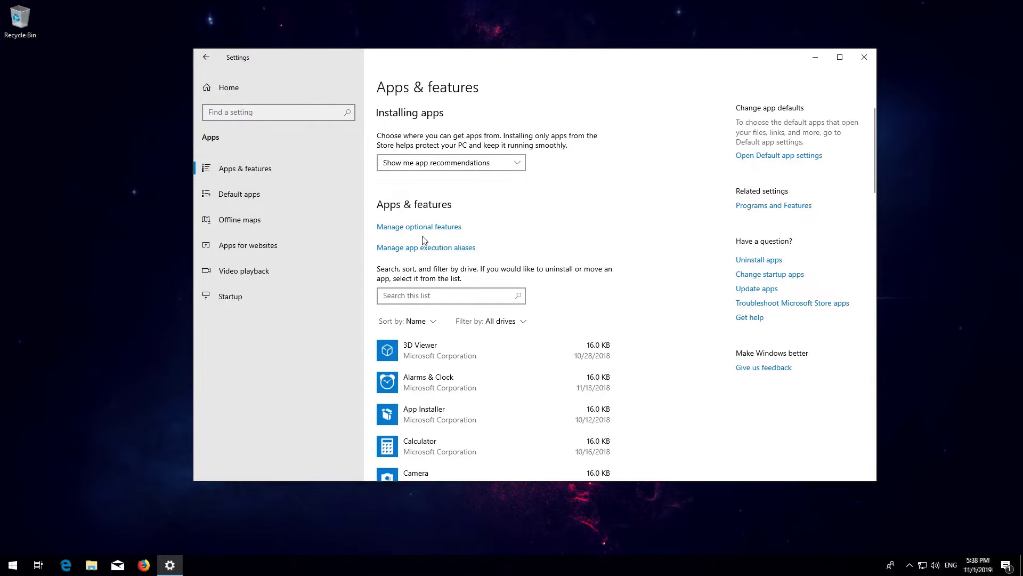
scroll(448, 243, down, 6)
scroll(424, 242, down, 3)
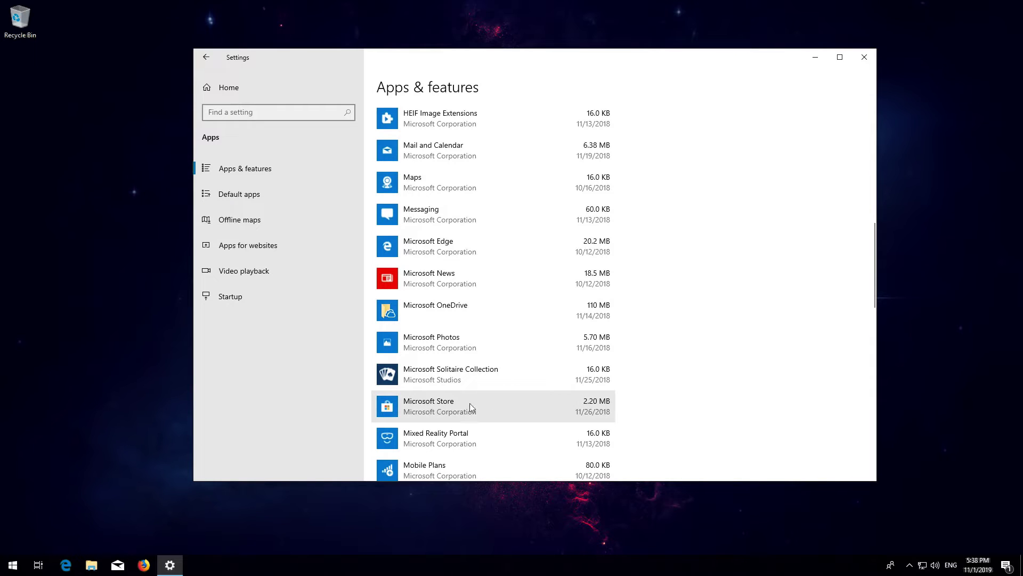
click(503, 404)
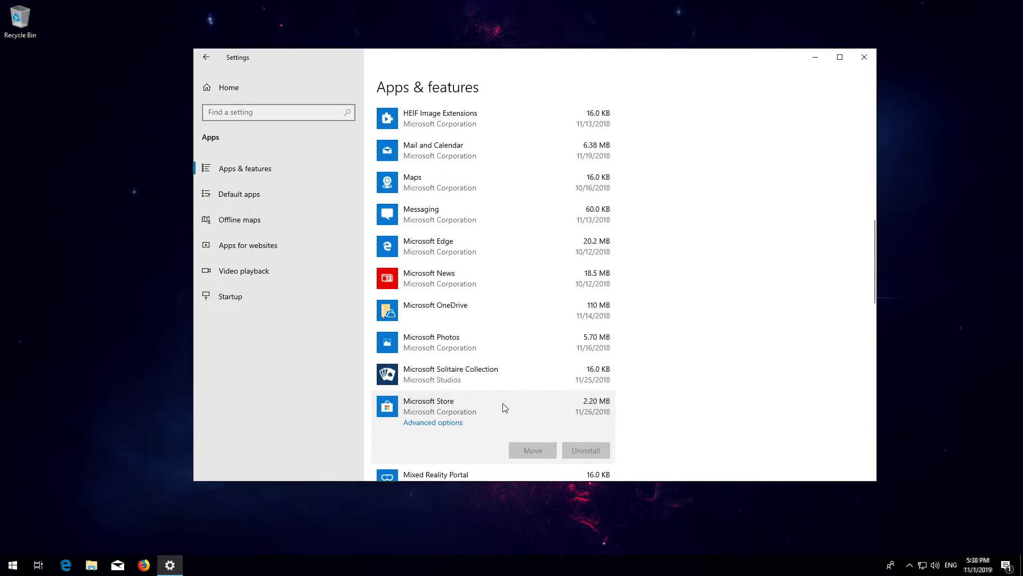
click(430, 424)
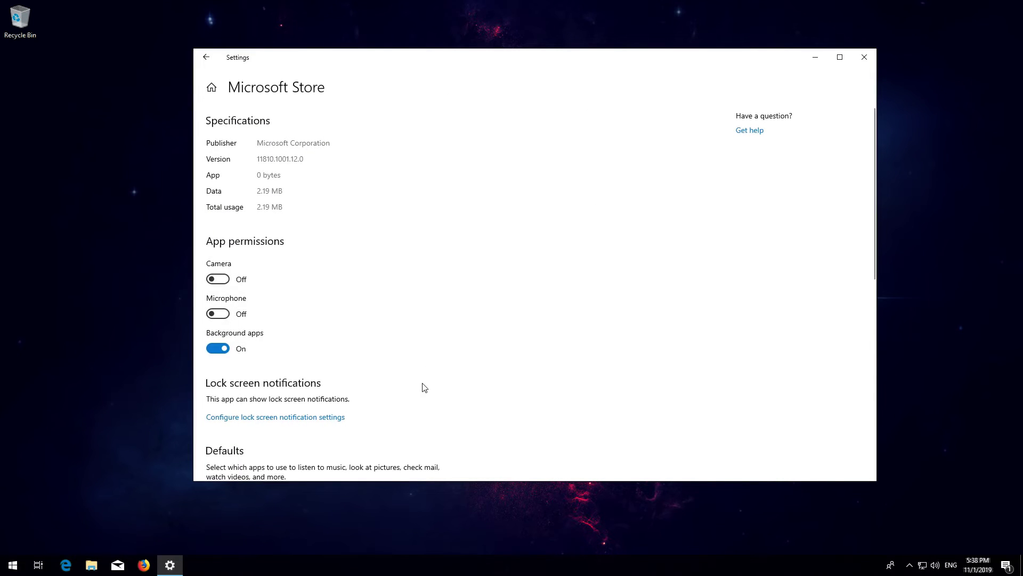
- Reset the Microsoft Store app, confirm deleting its data, and close Settings
scroll(424, 388, down, 7)
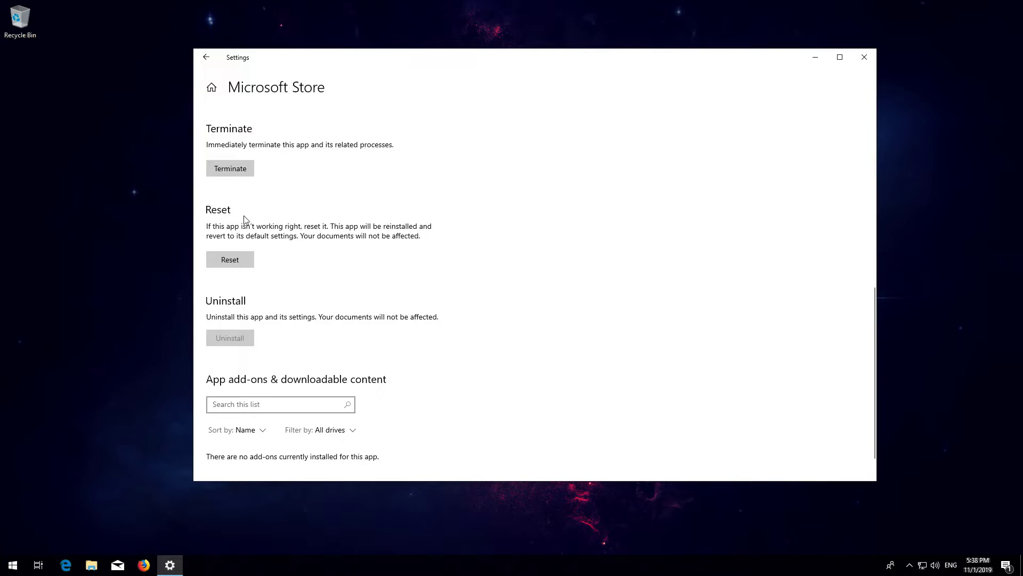
click(221, 258)
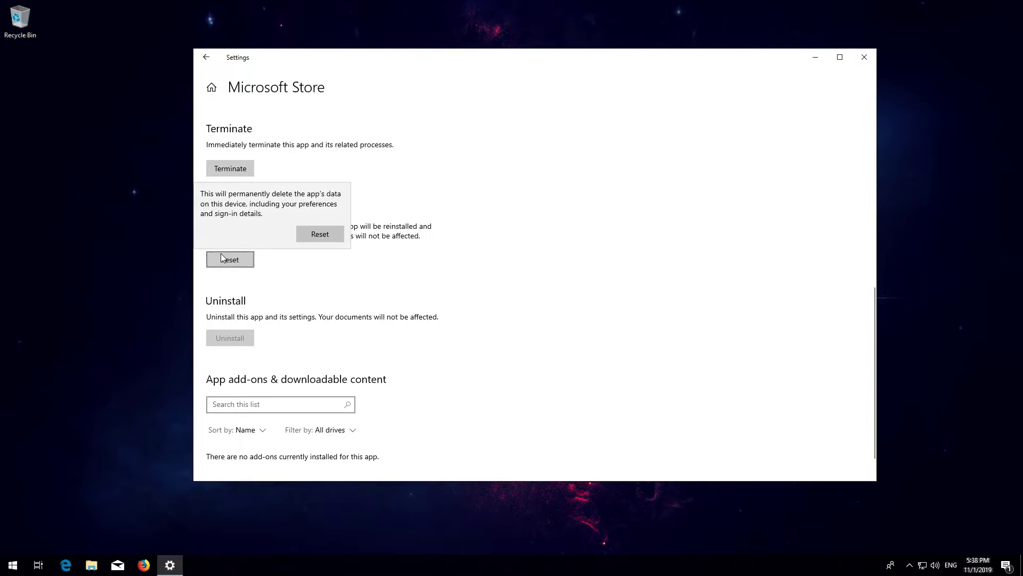
click(321, 235)
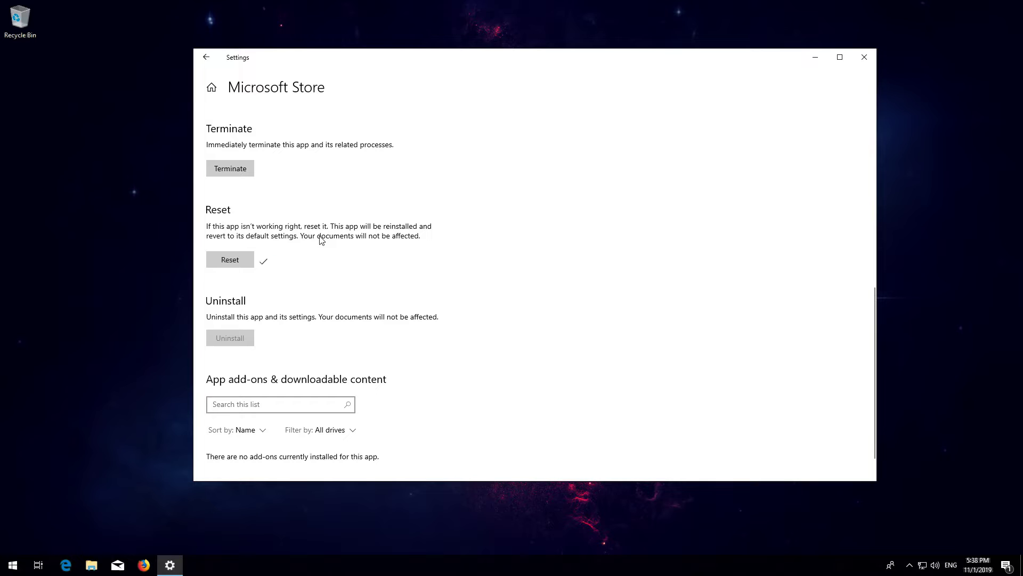
click(861, 63)
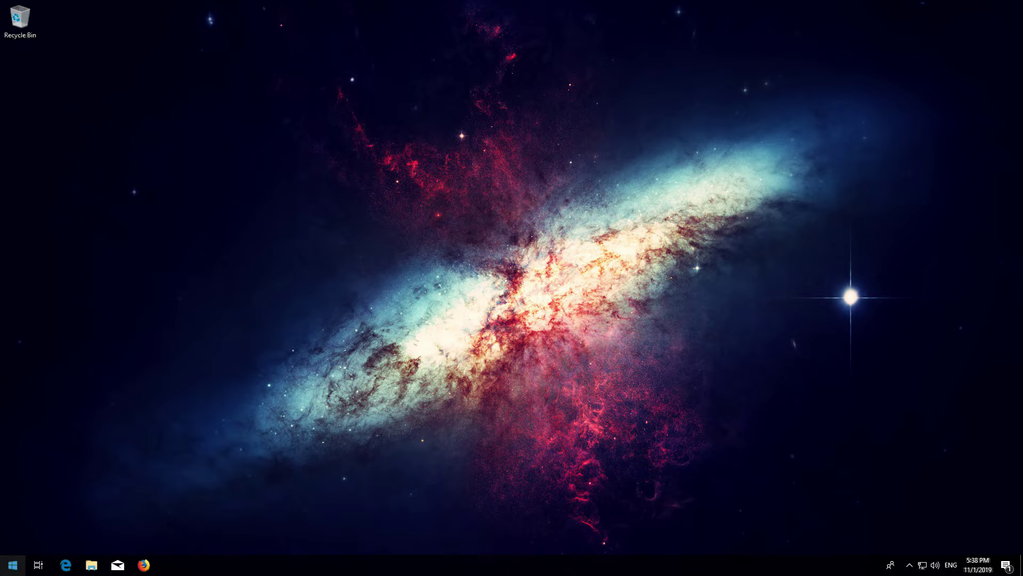
- Launch Microsoft Store to check that it opens, and close it again
click(2, 561)
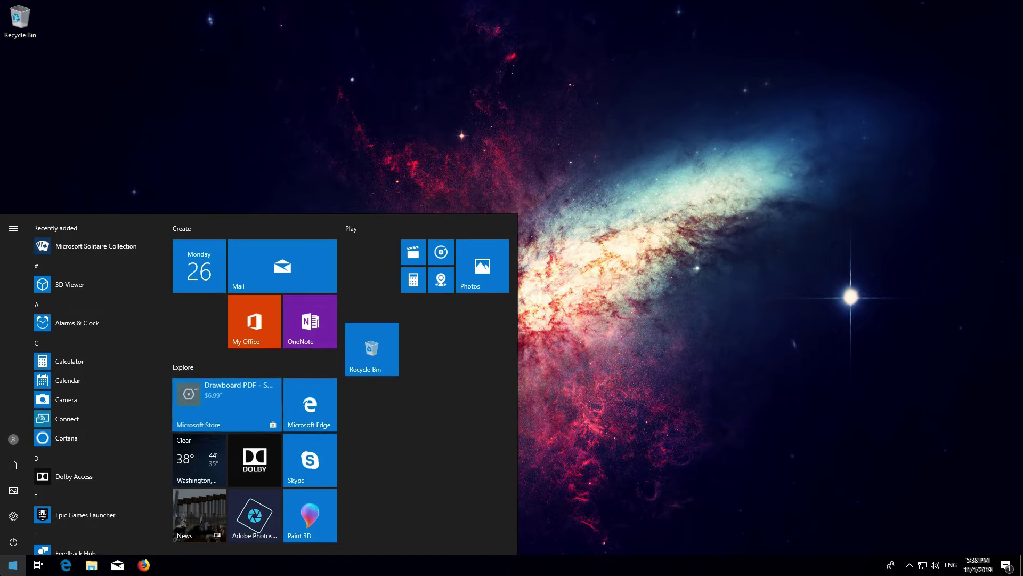
click(228, 389)
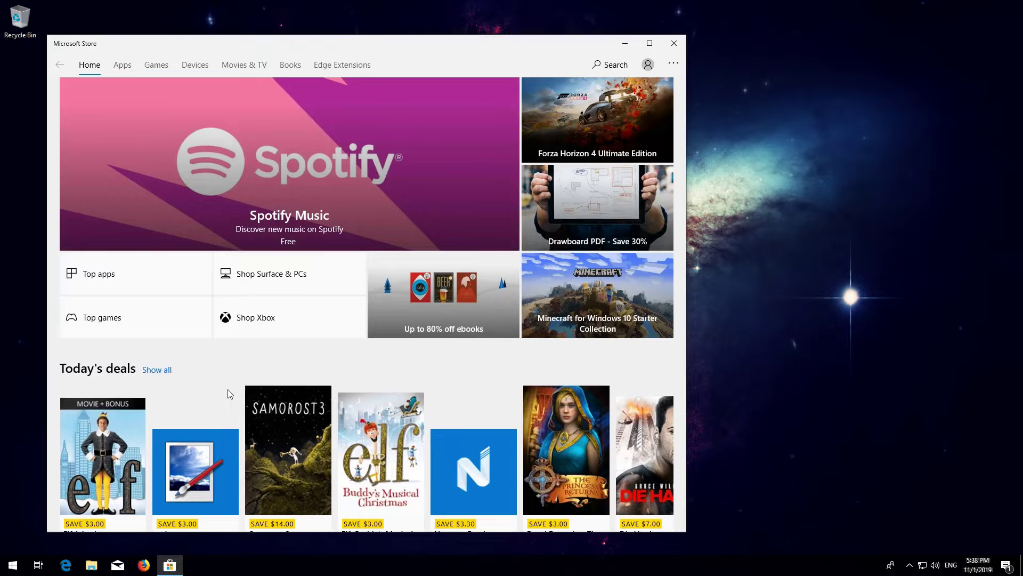
click(674, 44)
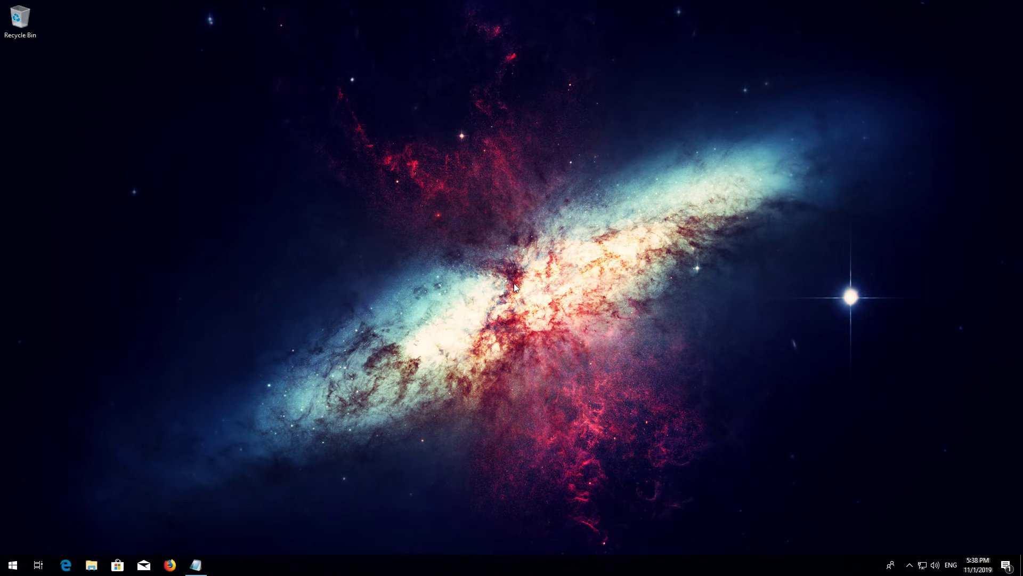
- Open Windows PowerShell as administrator, allow it to make changes, and move its window toward the middle of the desktop
key(super)
text(powe)
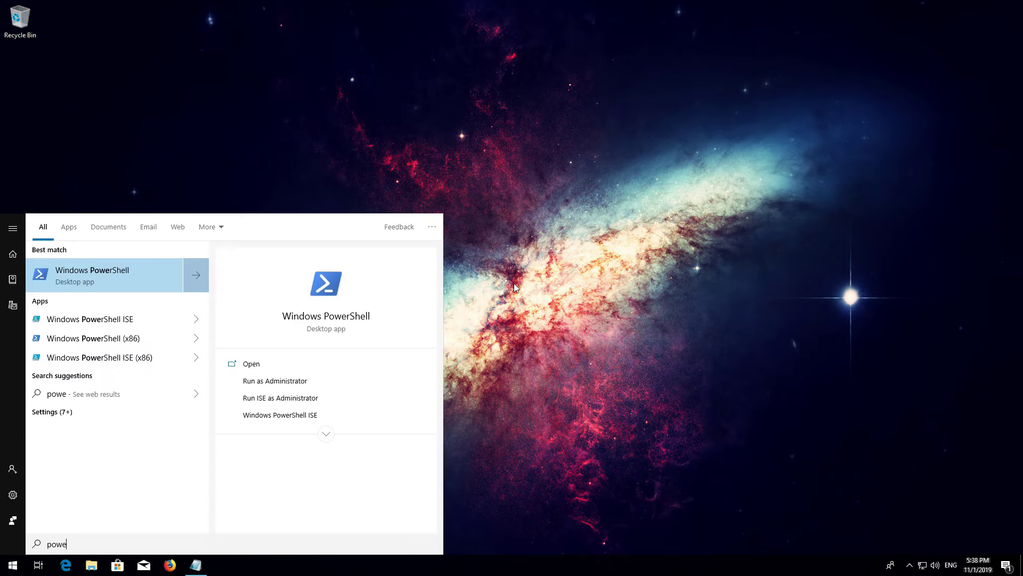
text(shell)
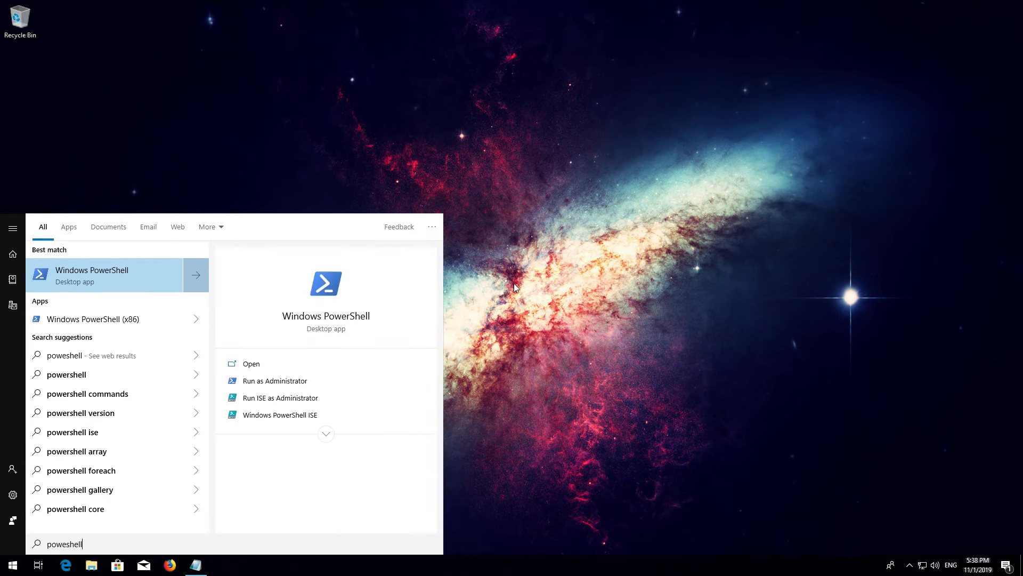
right_click(134, 273)
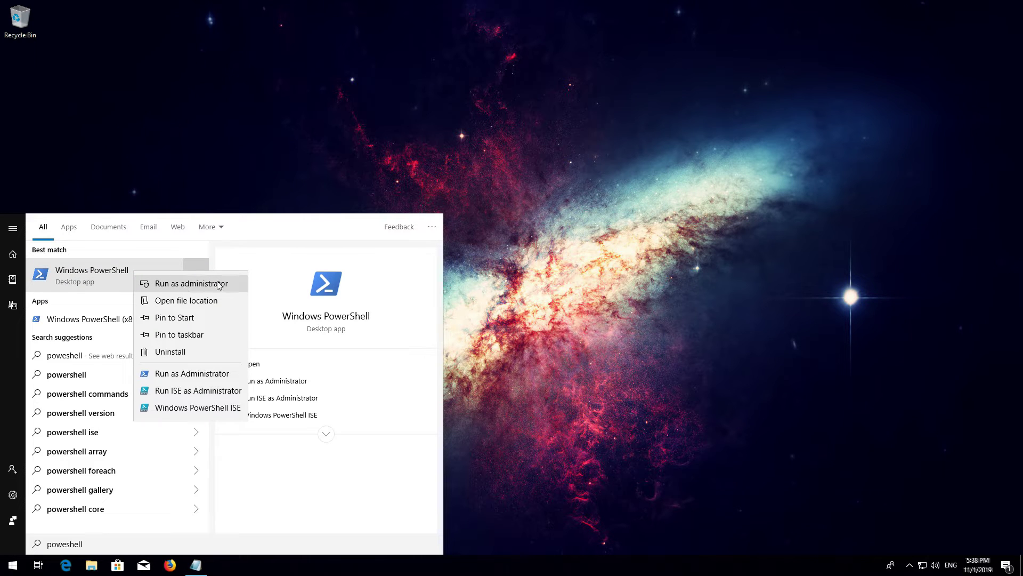
click(189, 287)
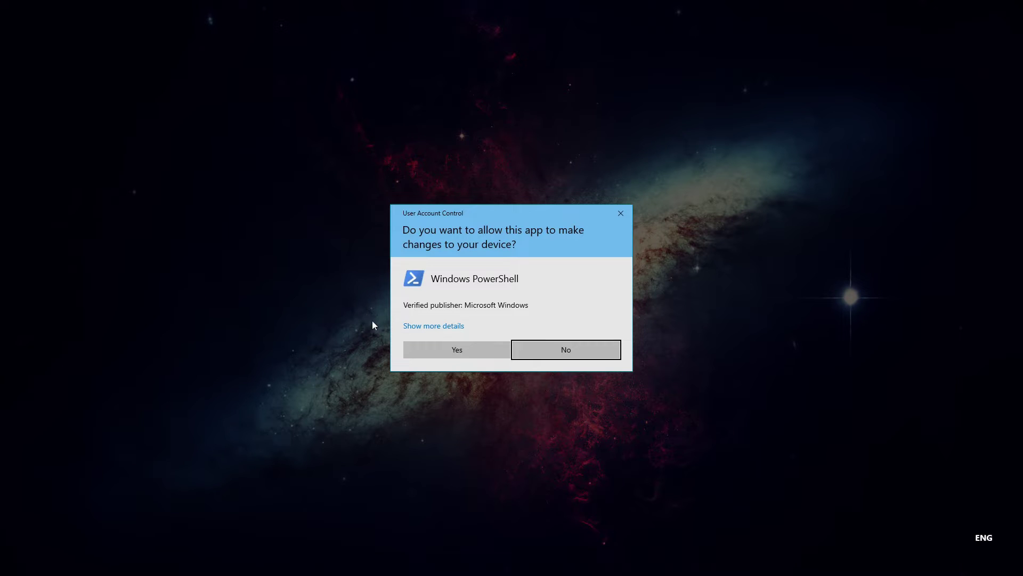
click(447, 353)
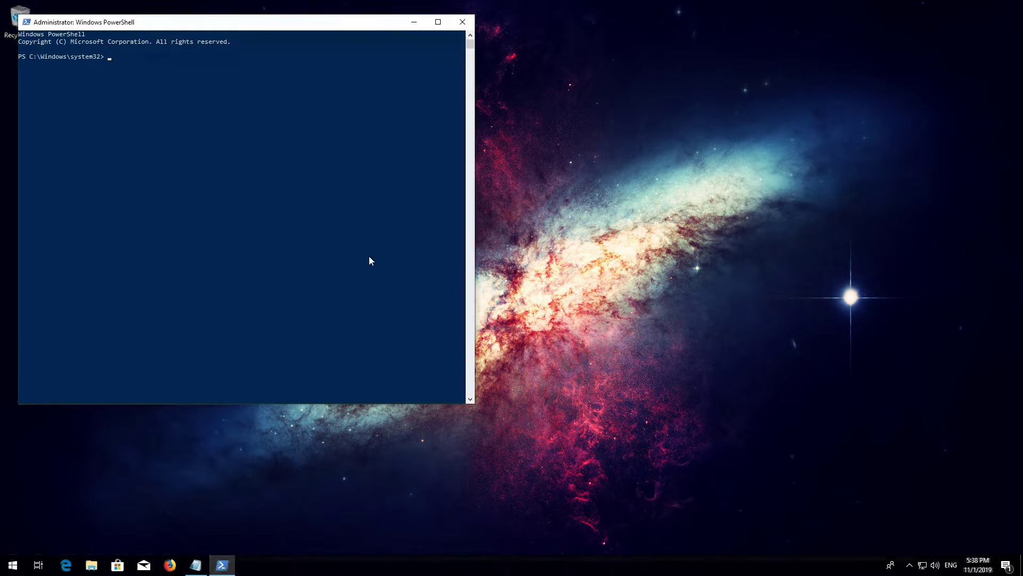
drag(267, 30, 463, 50)
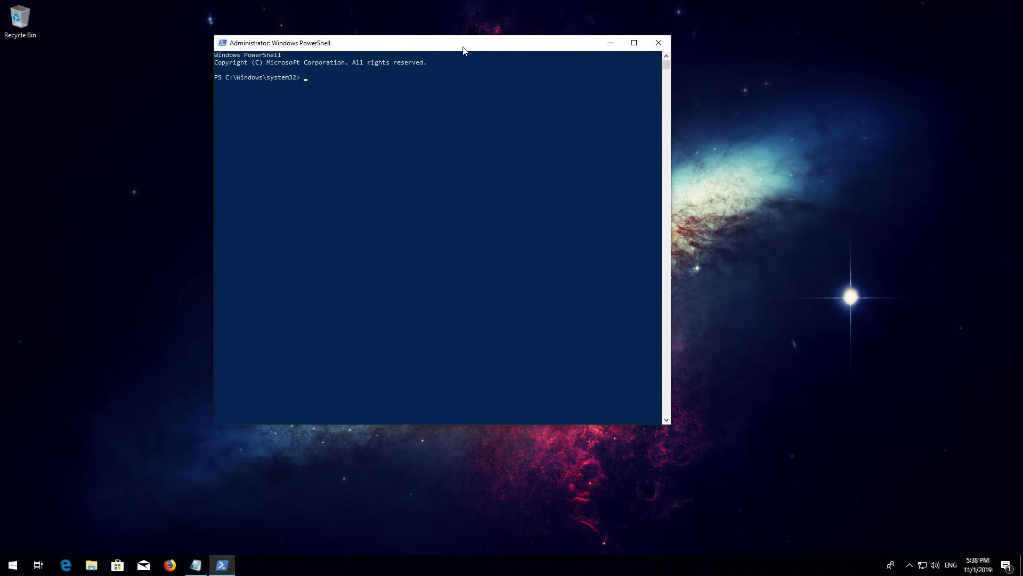
- Copy the whole Get-AppXPackage command for Microsoft.WindowsStore from the untitled Notepad document and minimize Notepad
click(196, 564)
drag(811, 129, 65, 126)
right_click(113, 129)
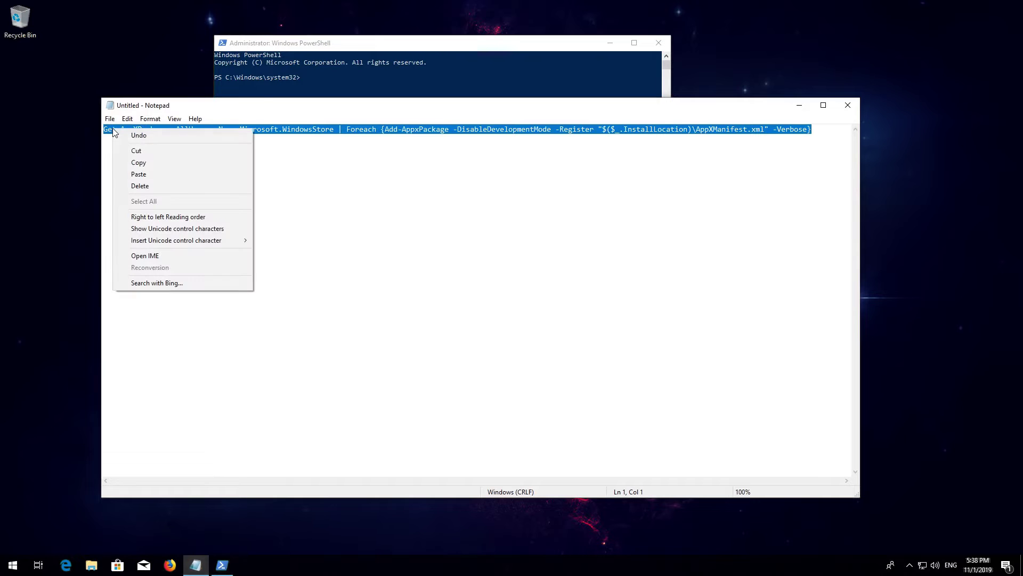
click(138, 163)
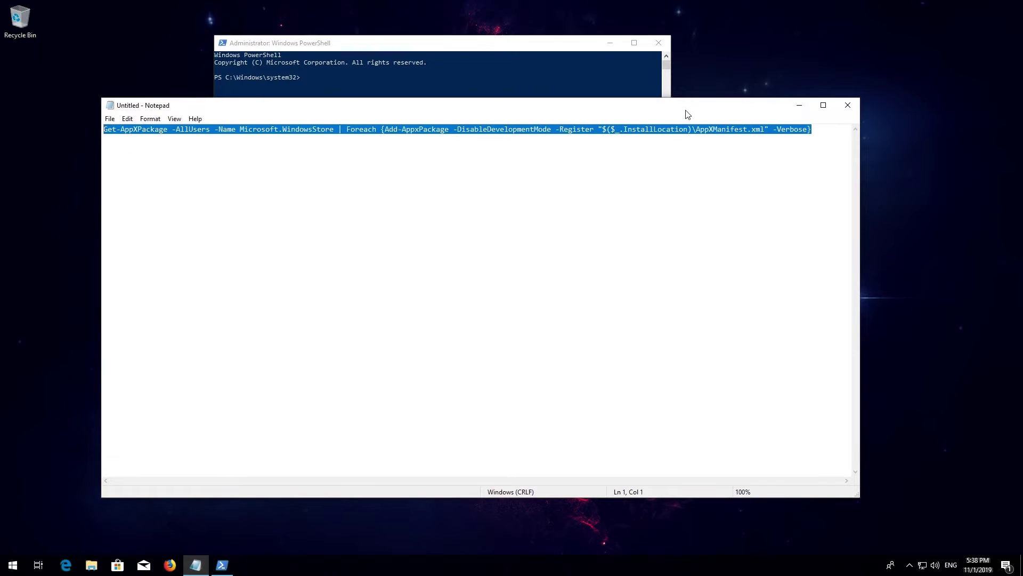
click(801, 105)
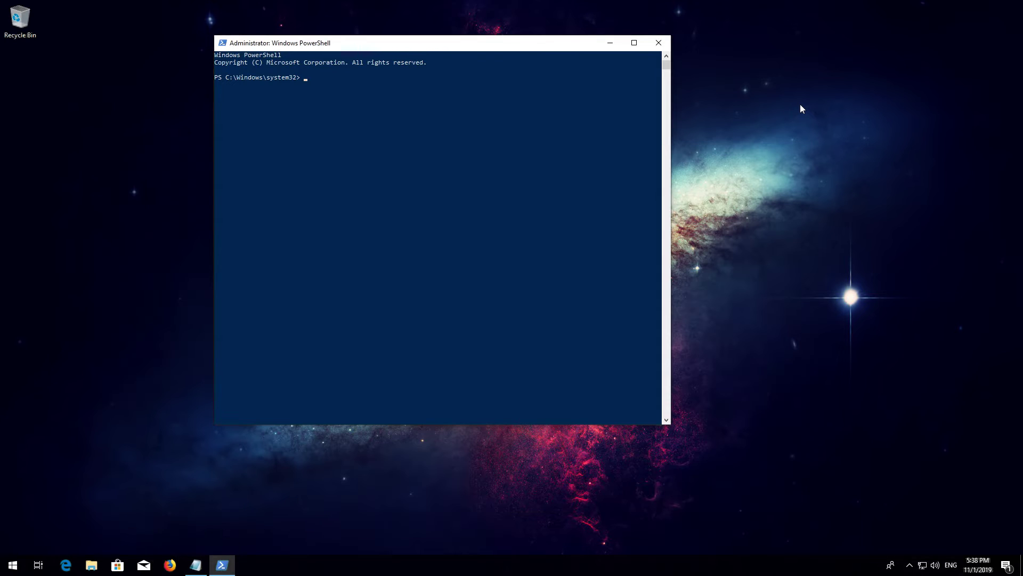
- Run the copied Get-AppXPackage command in the administrator PowerShell to re-register Microsoft.WindowsStore, and end the session with exit
right_click(466, 43)
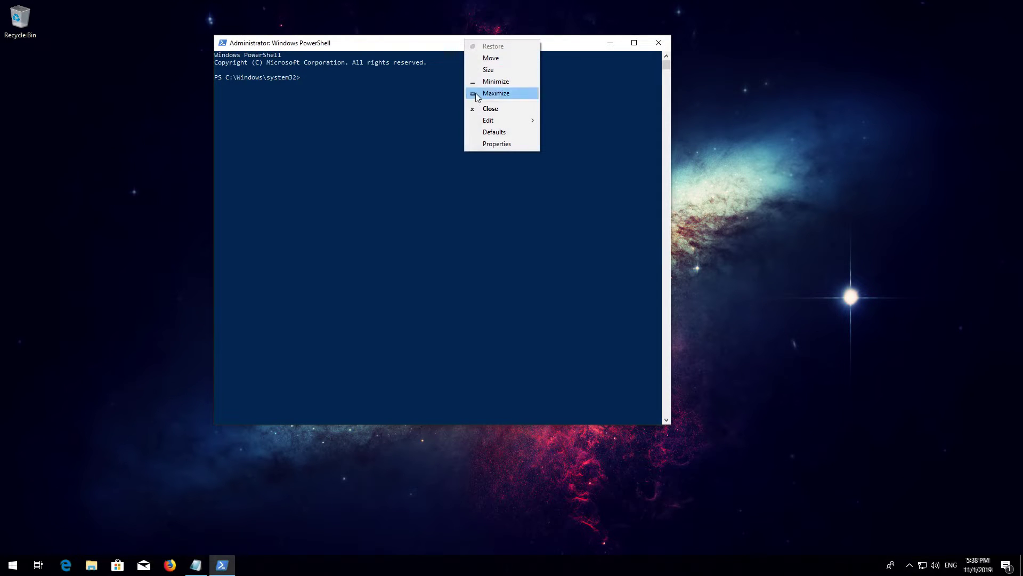
mouse_move(498, 121)
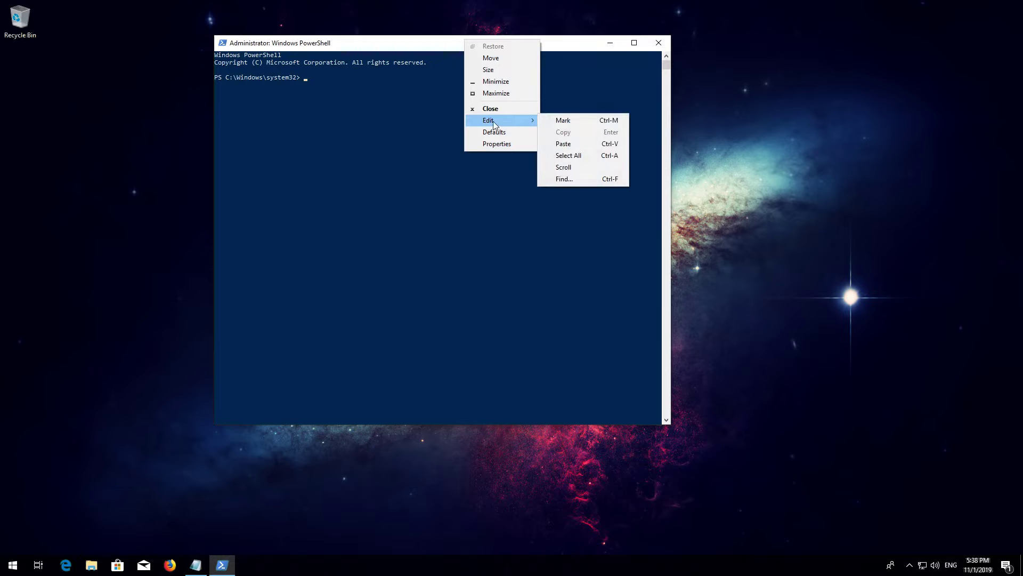
click(581, 144)
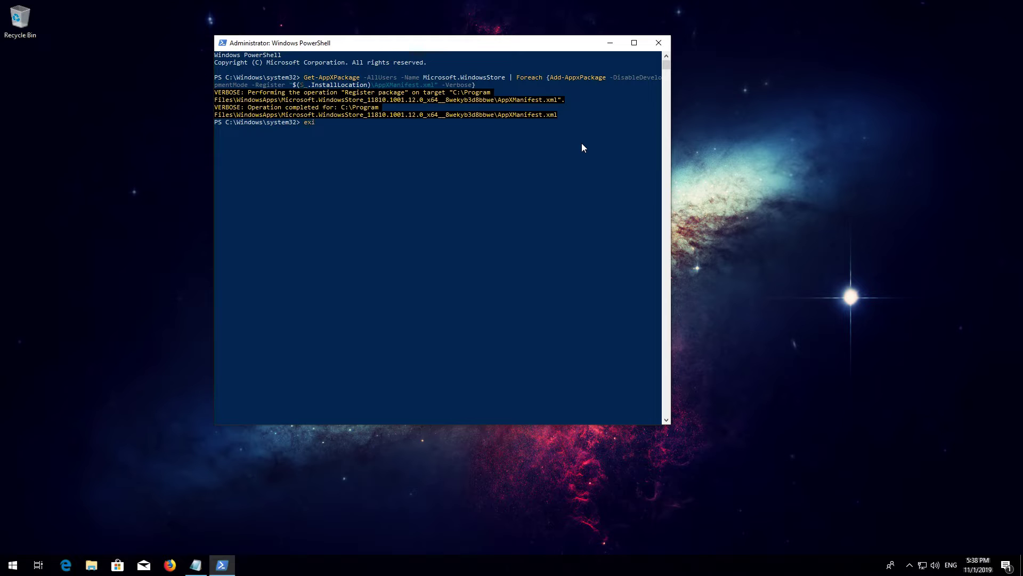
text(t)
key(Return)
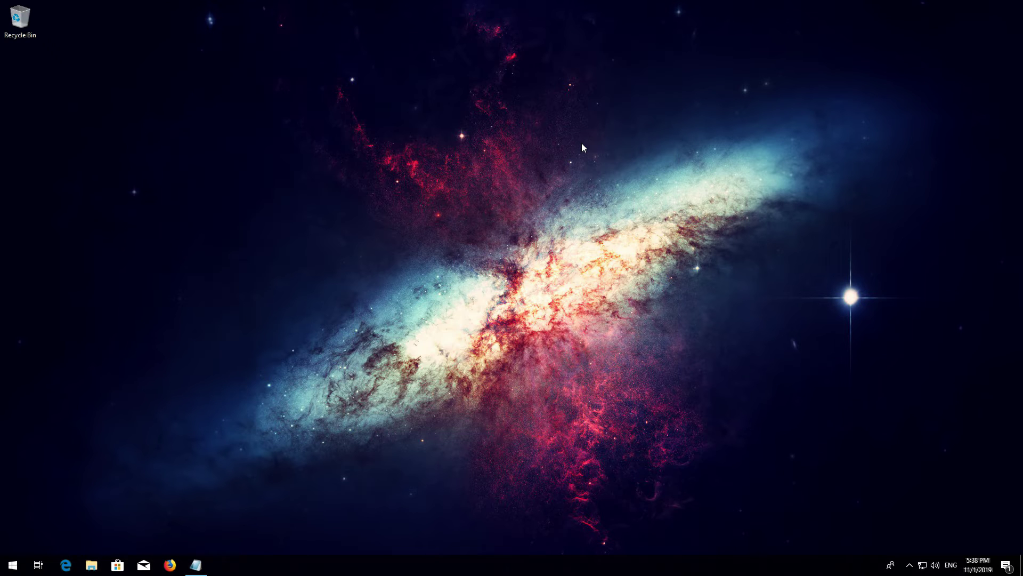
- Restart the computer
key(super)
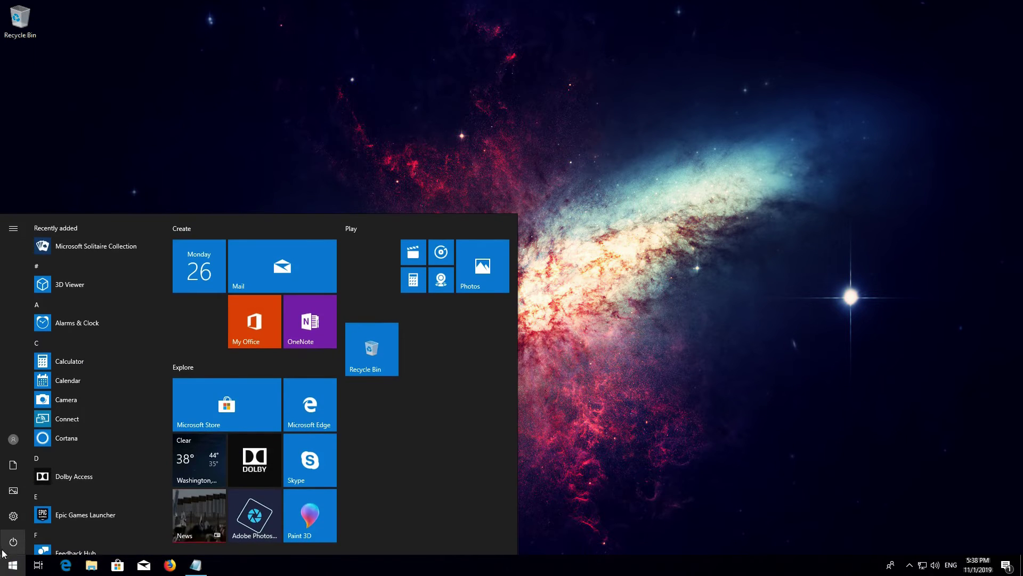
click(9, 544)
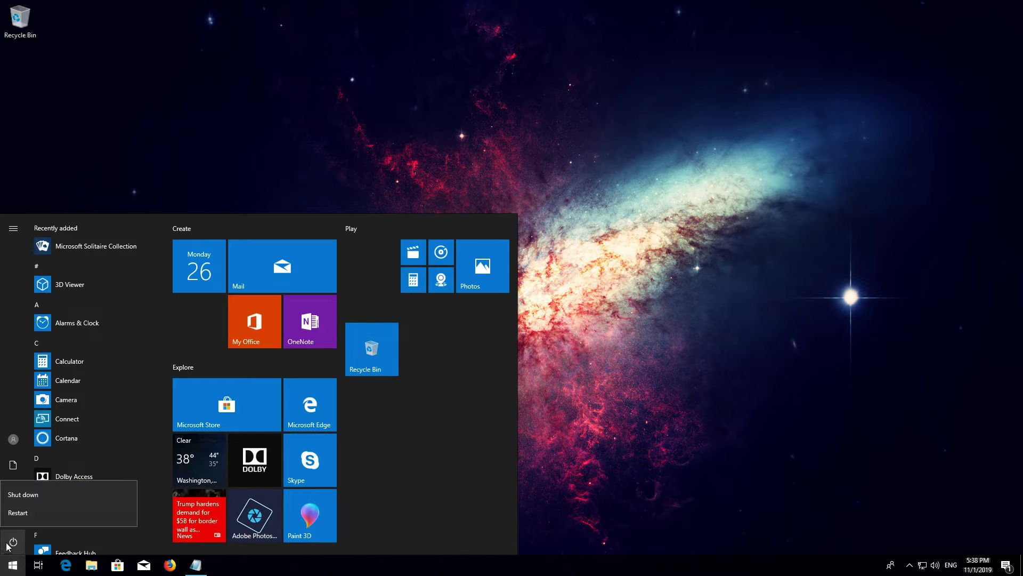
click(24, 515)
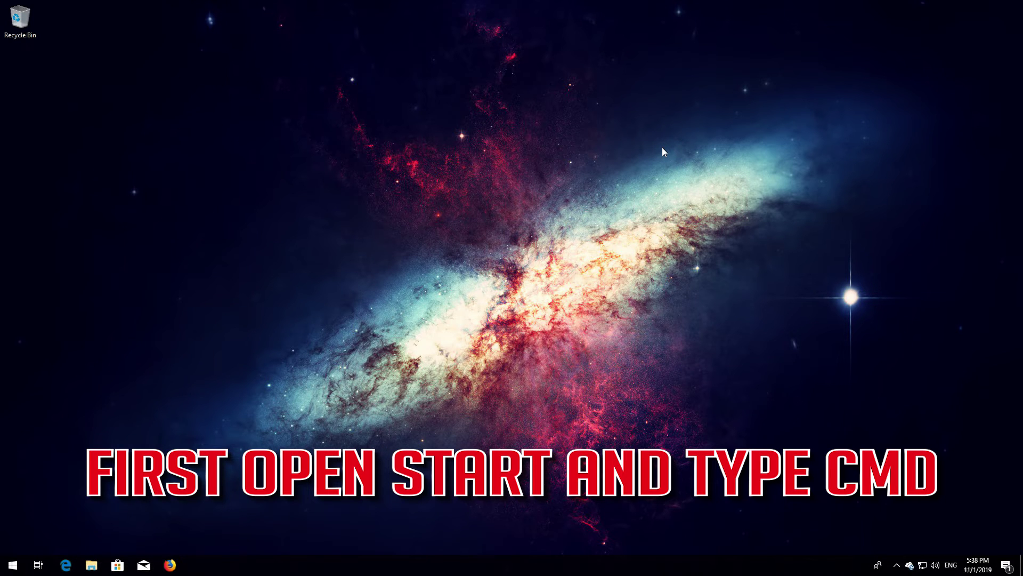
- Open Command Prompt as administrator, allow it to make changes, and move its window toward the middle of the desktop
key(super)
text(cmd)
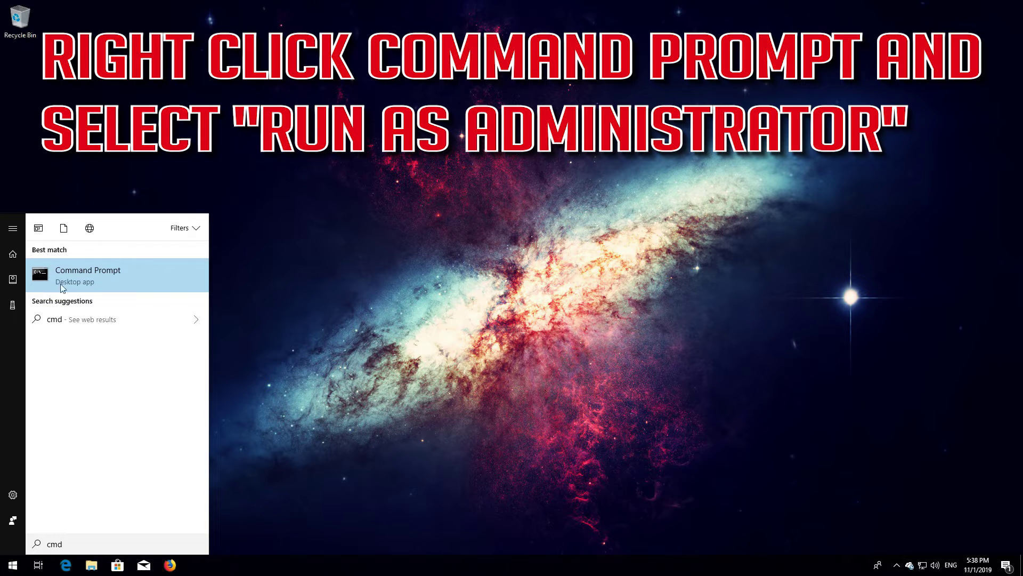
right_click(137, 272)
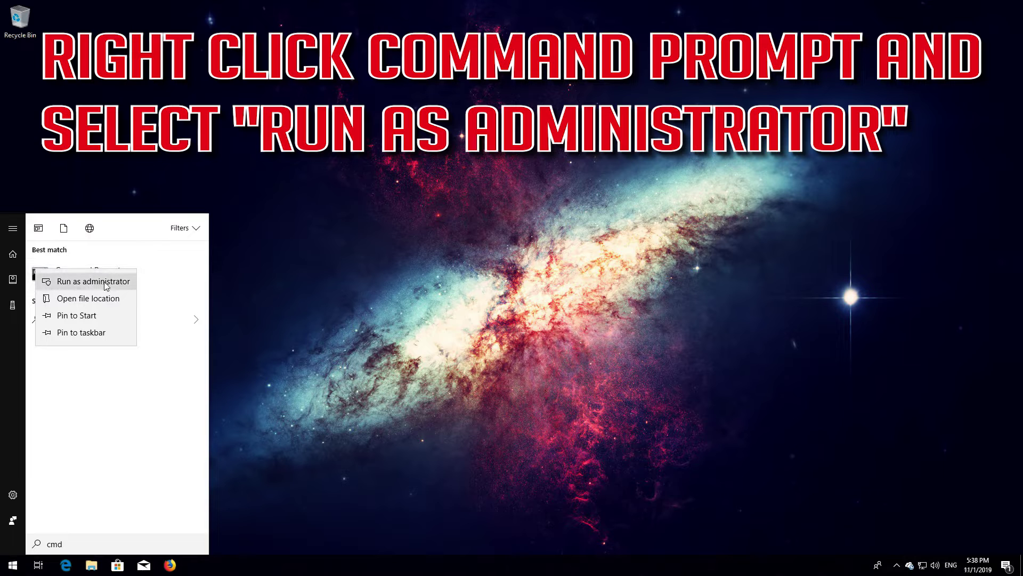
click(73, 282)
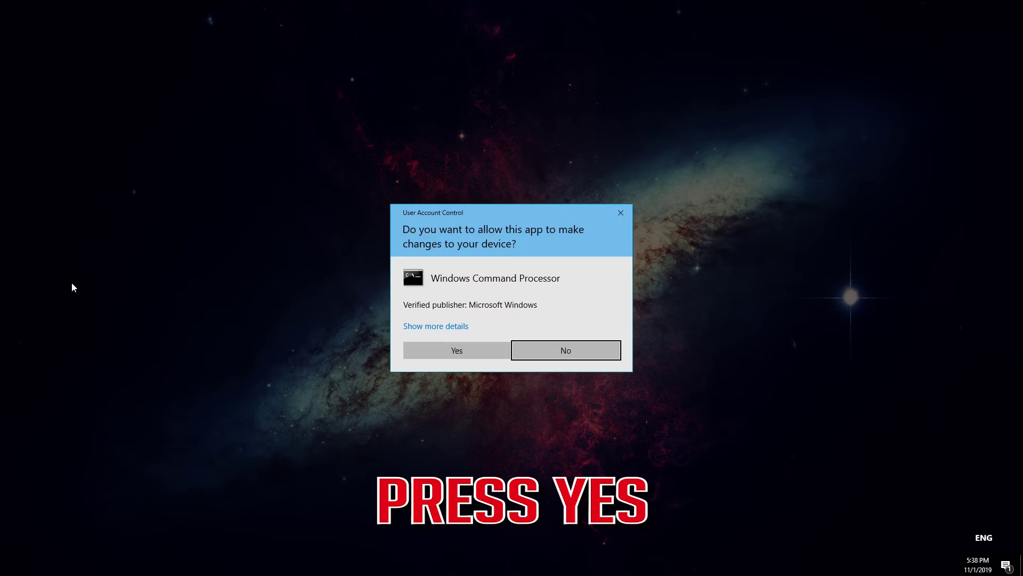
click(459, 349)
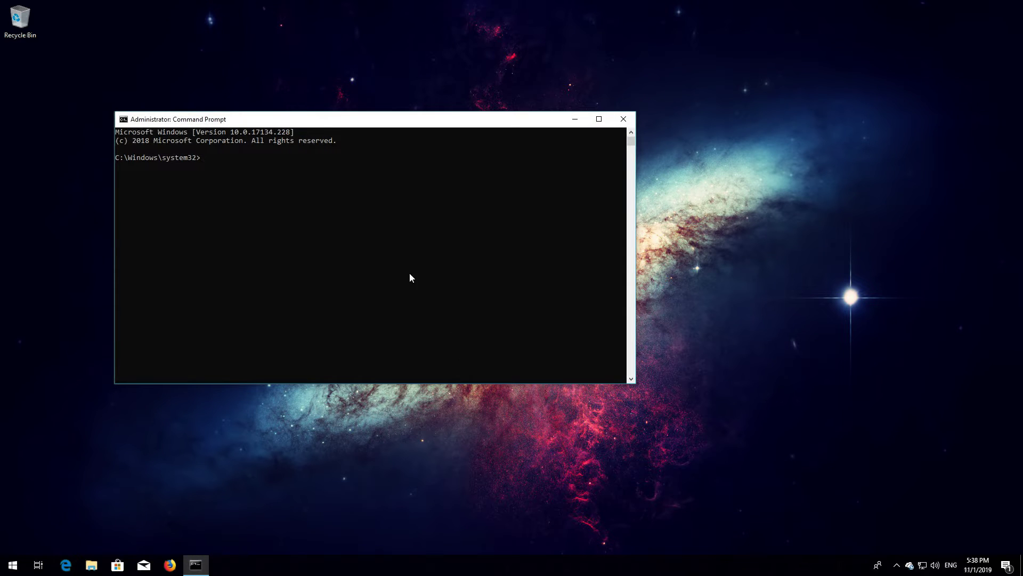
drag(320, 120, 462, 158)
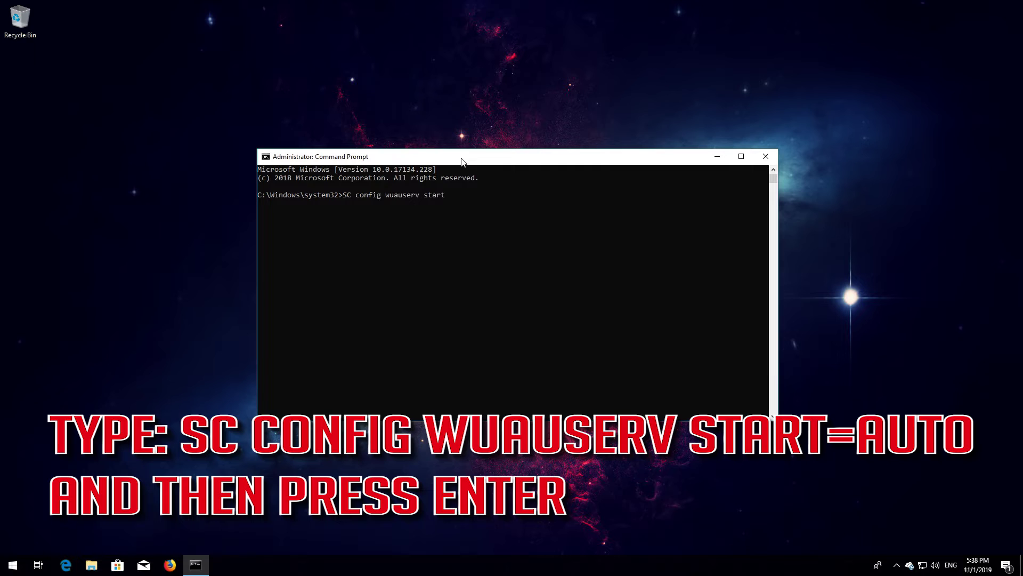
- Configure the wuauserv and bits services to start automatically by running SC config with start=auto for each
text(auto)
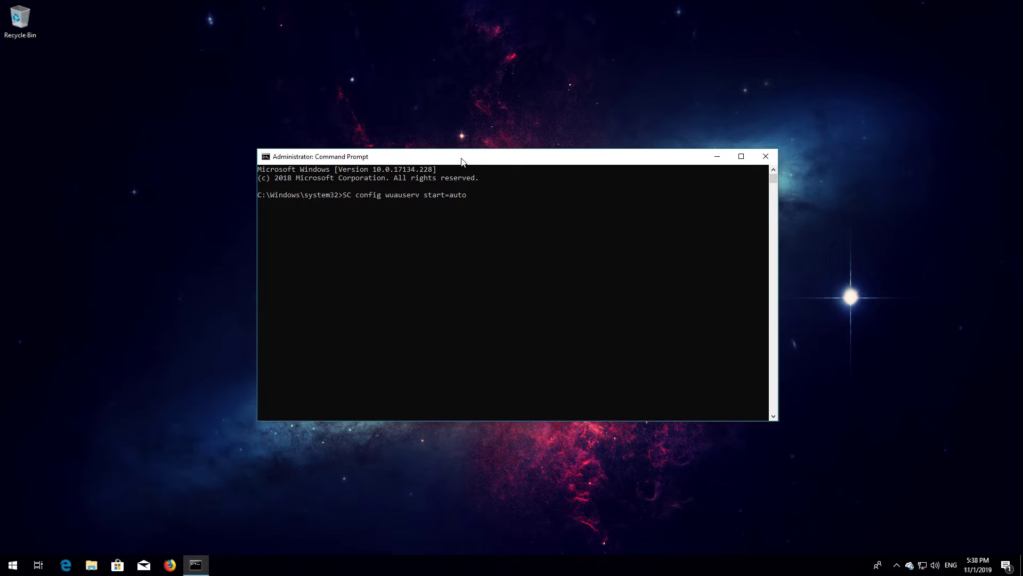
key(Return)
text(SC)
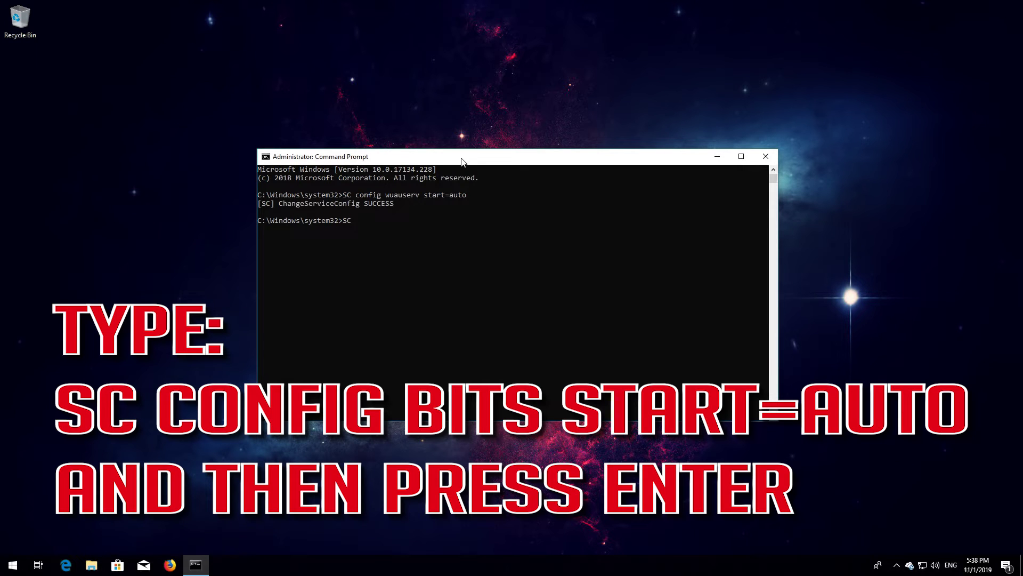
text( config bits start=auto)
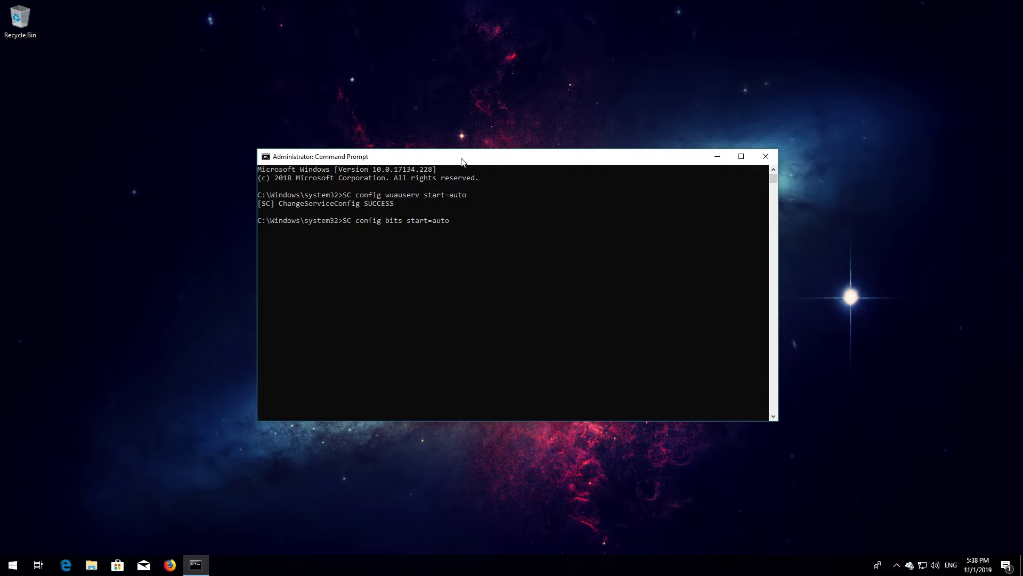
key(Return)
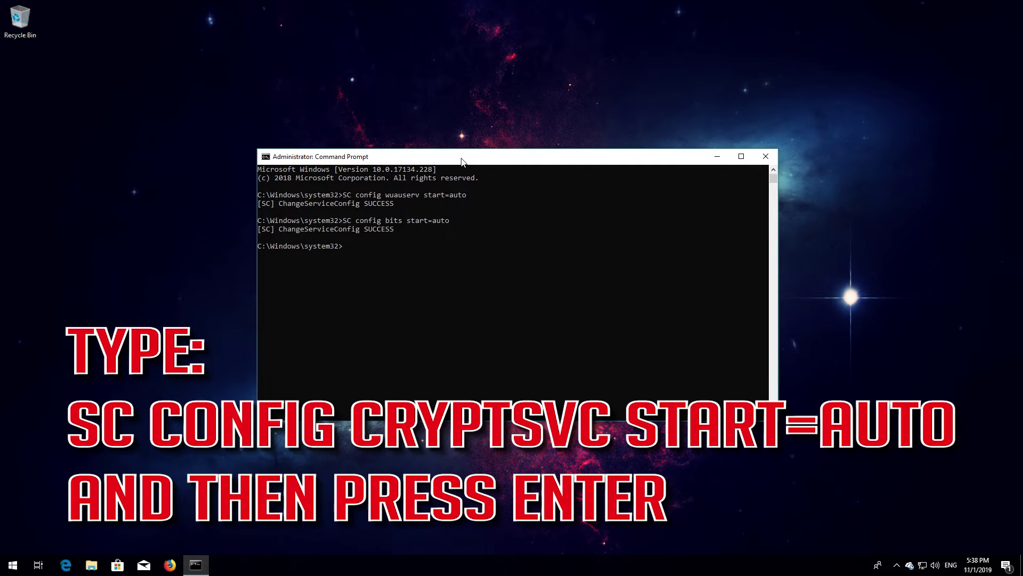
- Run SC config with start=auto for the cryptsvc and trustedinstaller services, and end the session with exit
text(SC config cryptsvc start=auto)
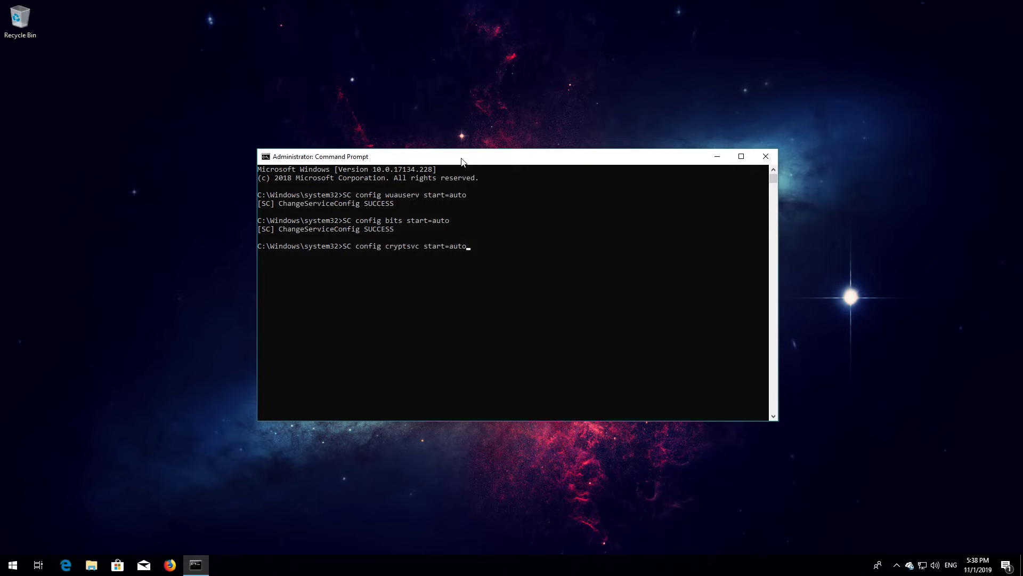
key(Return)
text(SC)
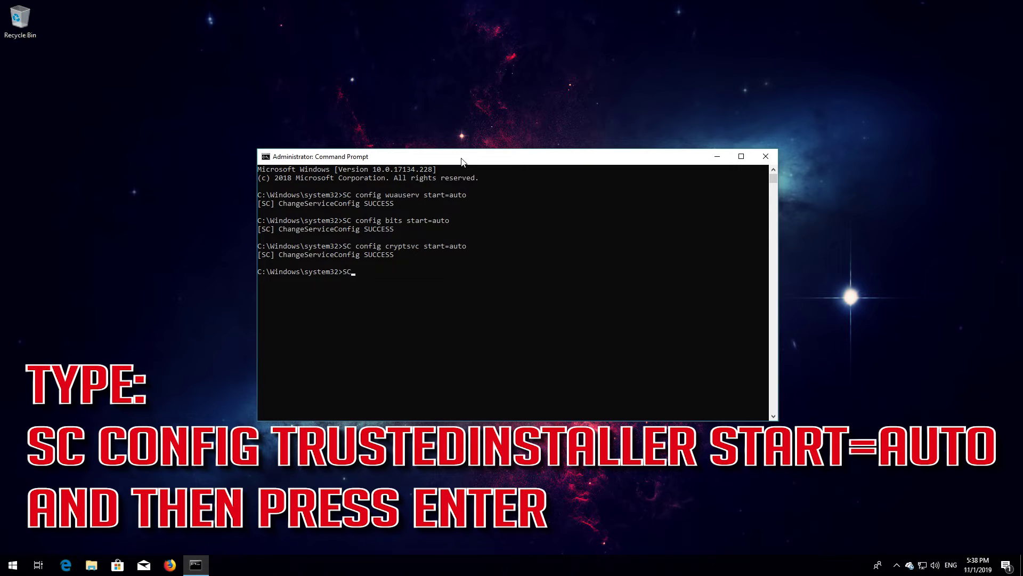
text( config trustedinstaller start=auto)
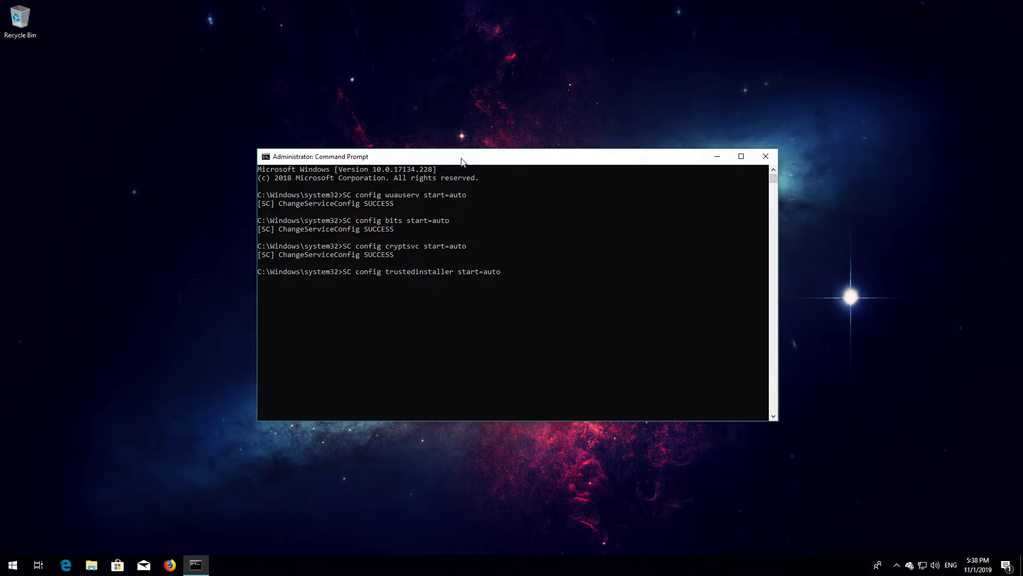
key(Return)
text(exit)
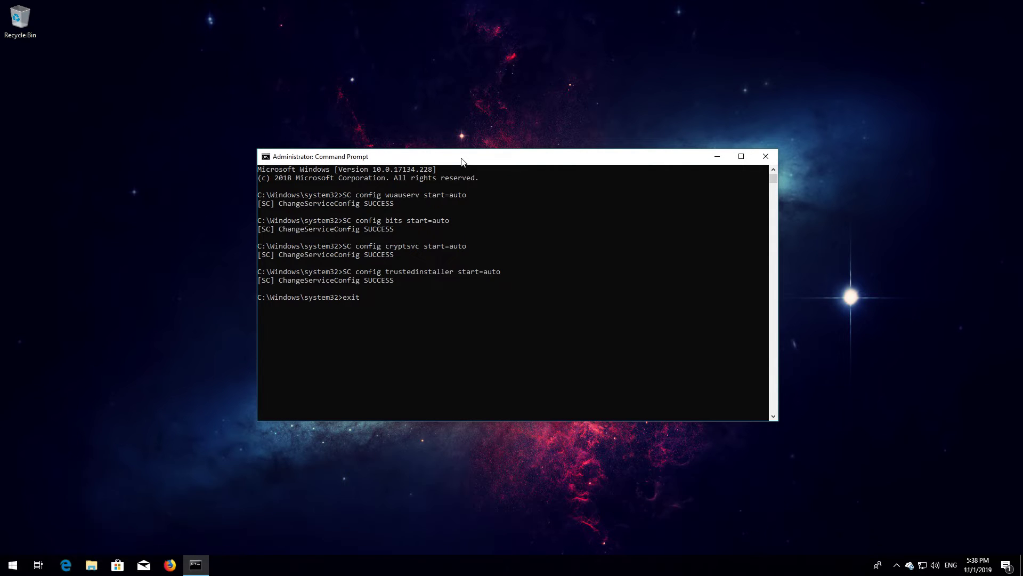
key(Return)
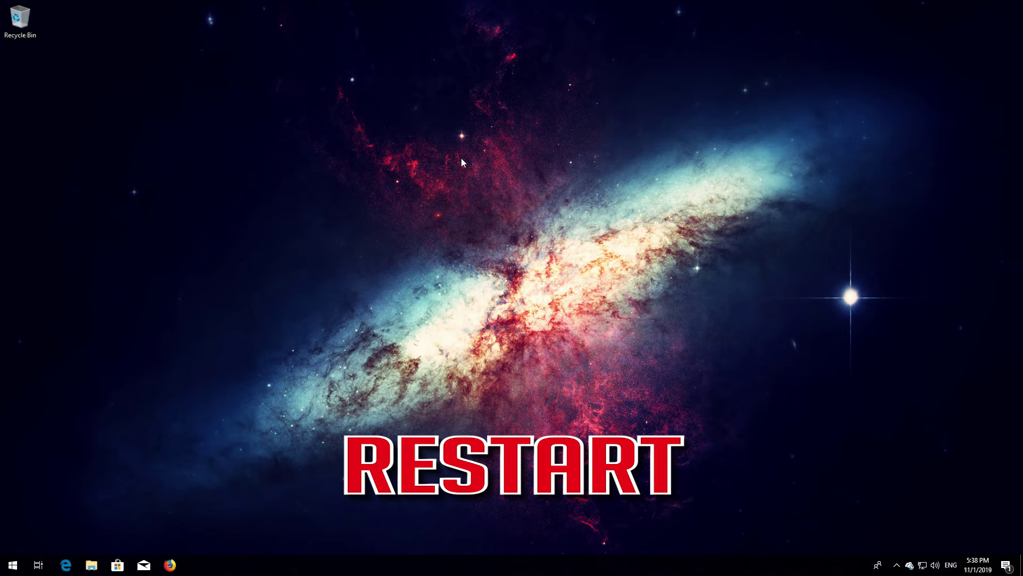
- Restart the computer to apply the service startup changes
key(super)
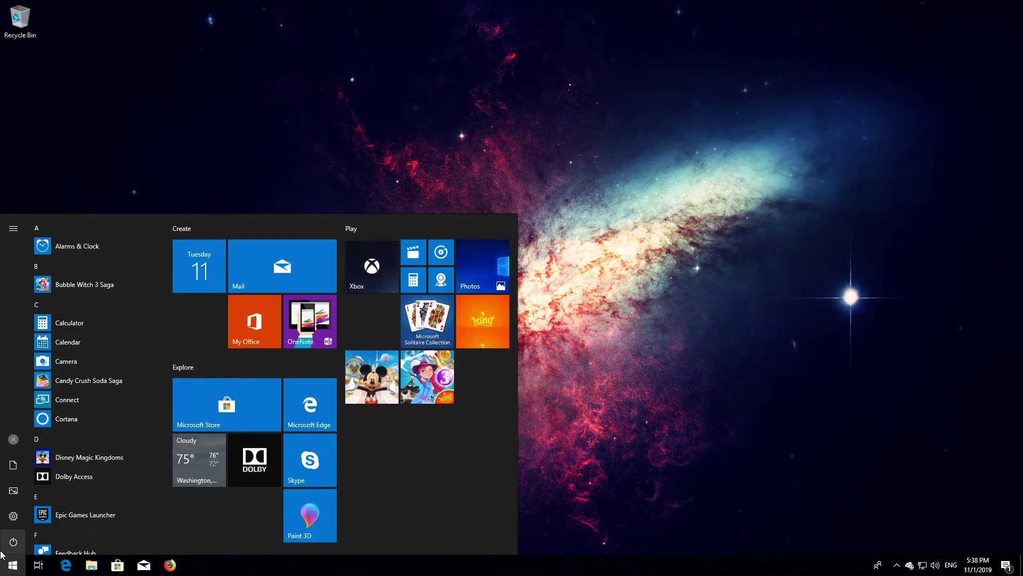
click(6, 543)
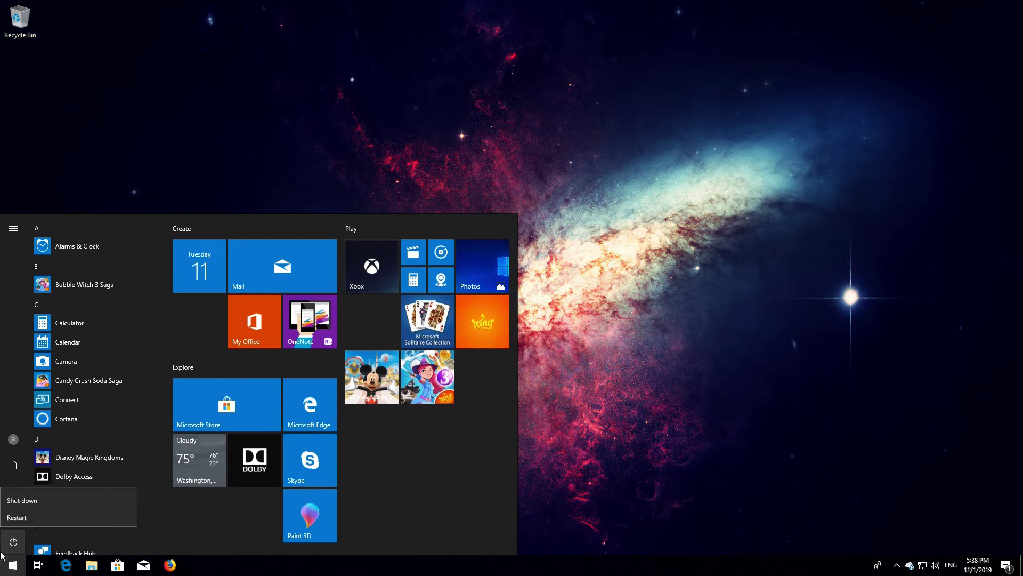
click(18, 514)
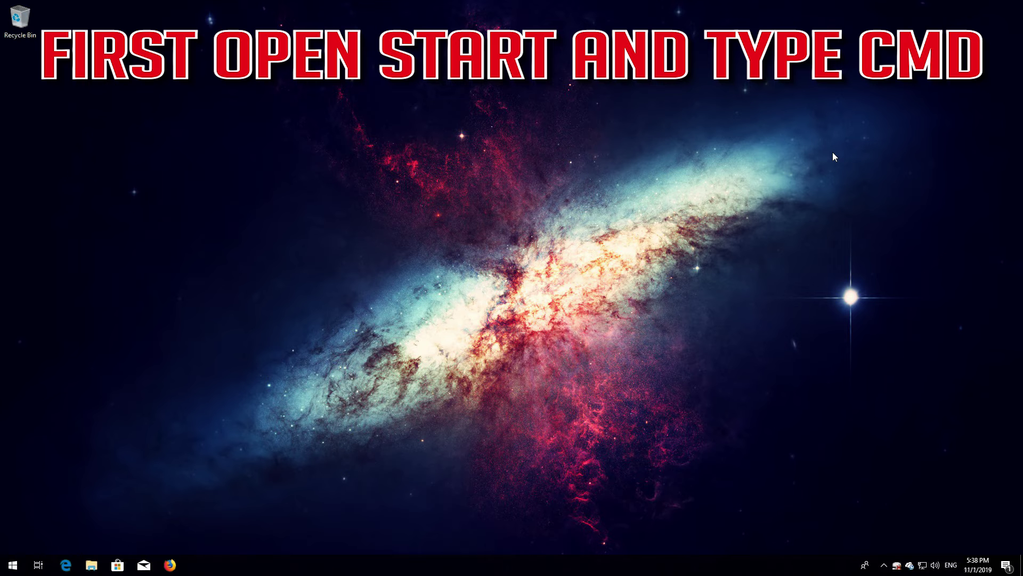
- Search for cmd, open Command Prompt as administrator with permission to make changes, and move its window toward the middle of the desktop
key(super)
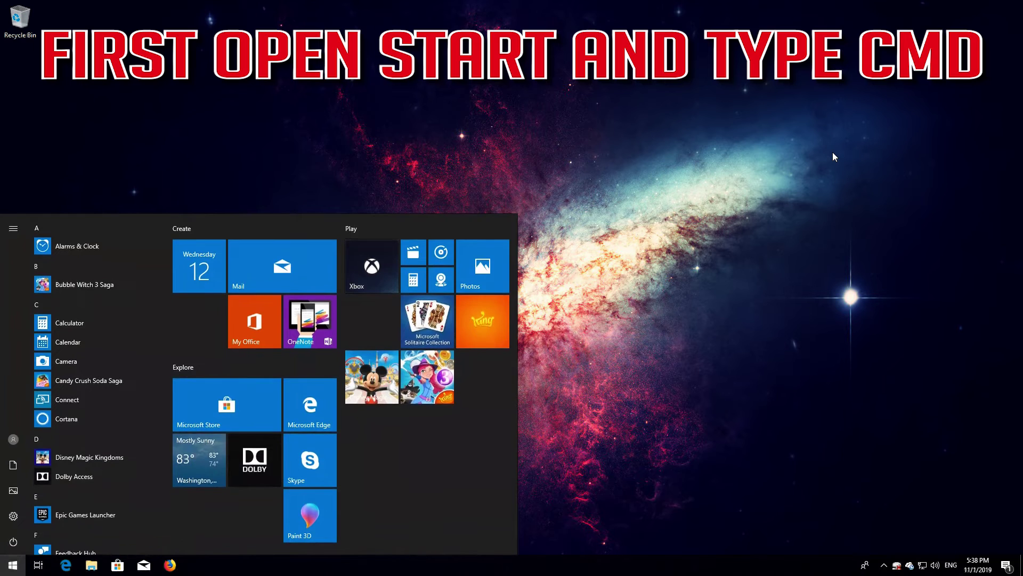
text(cmd)
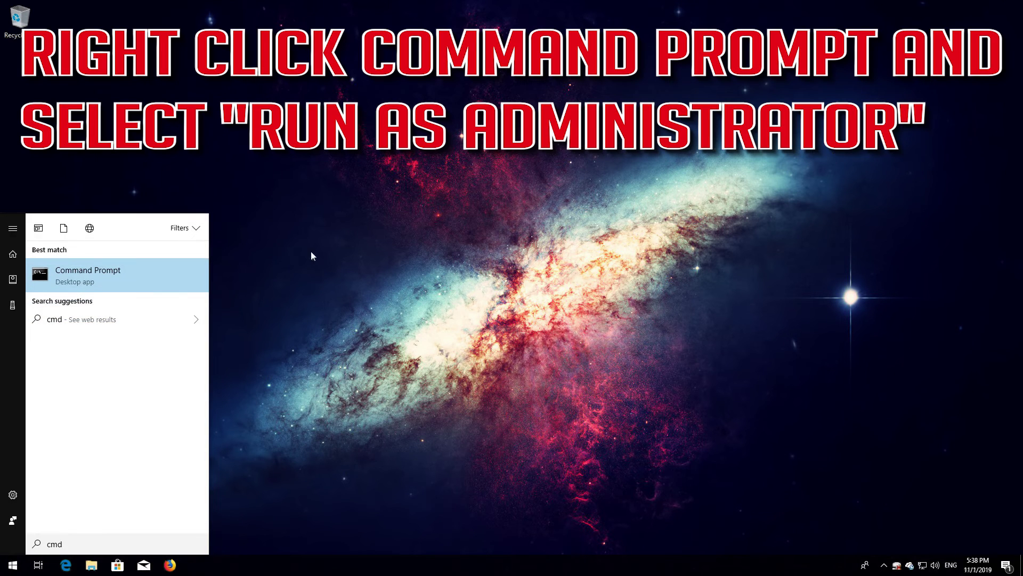
right_click(106, 274)
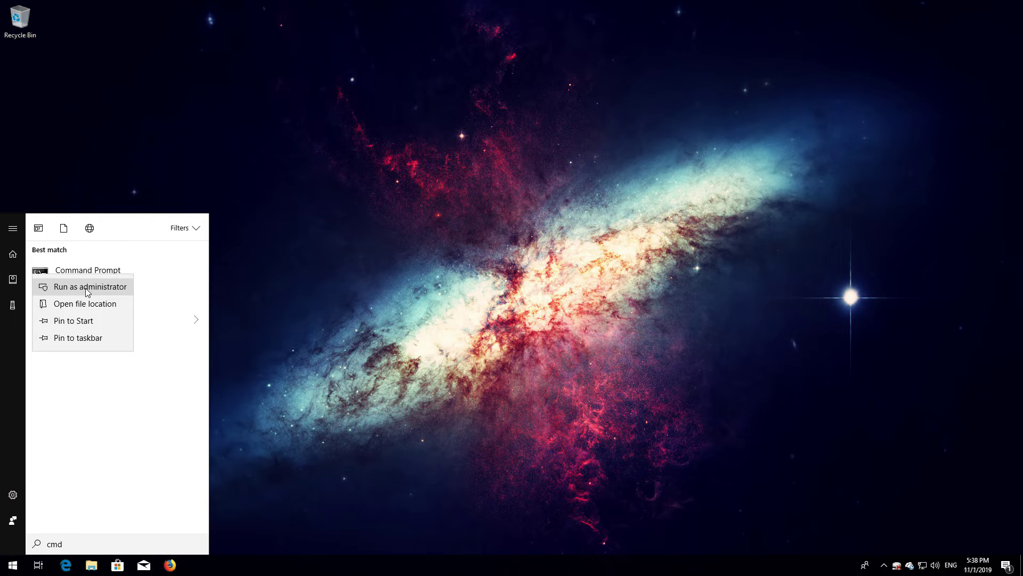
click(87, 288)
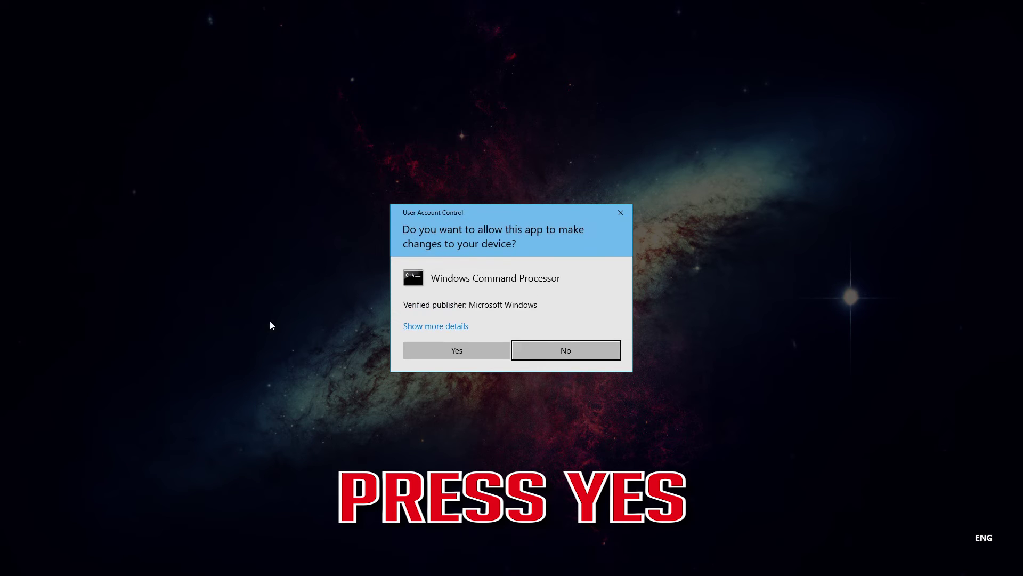
click(455, 354)
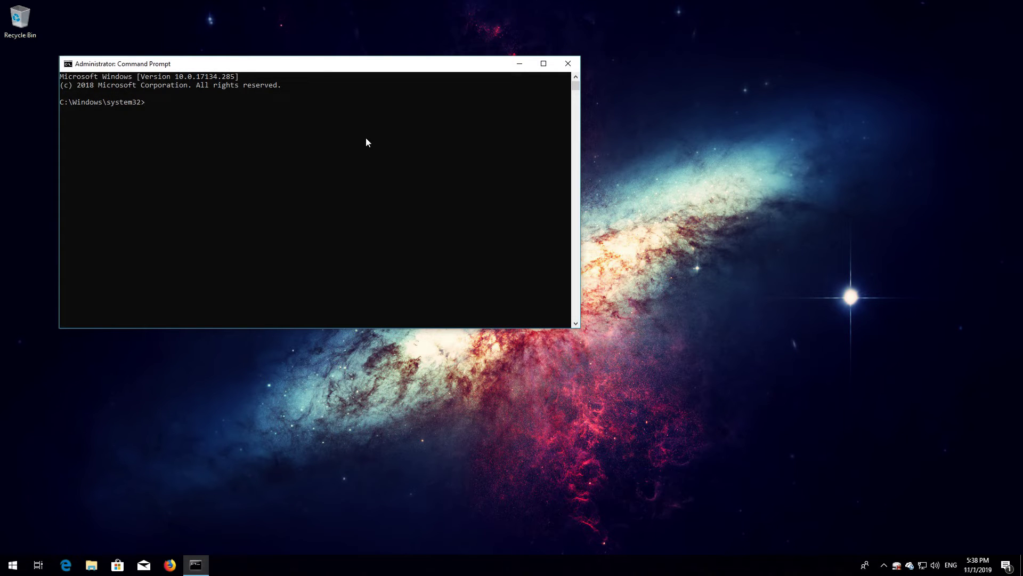
drag(313, 64, 587, 136)
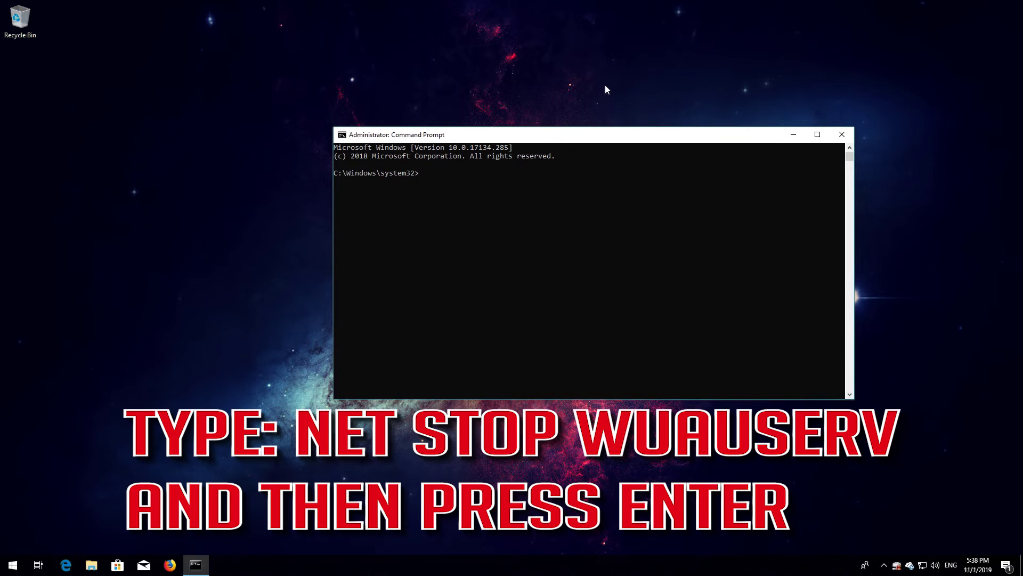
- Stop the wuauserv and cryptSVC services with net stop commands
text(net stop wuauserv)
key(Return)
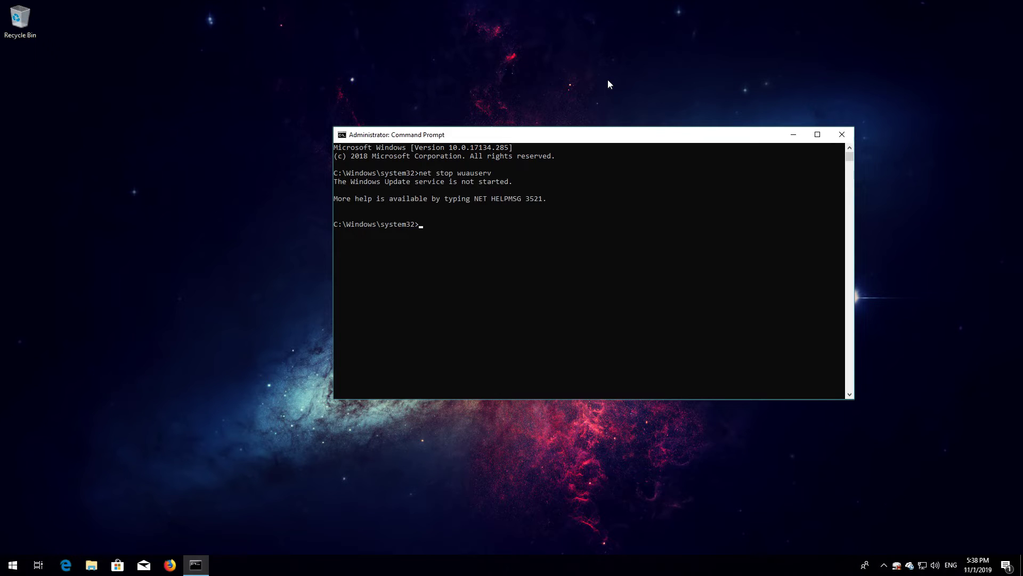
text(net stop)
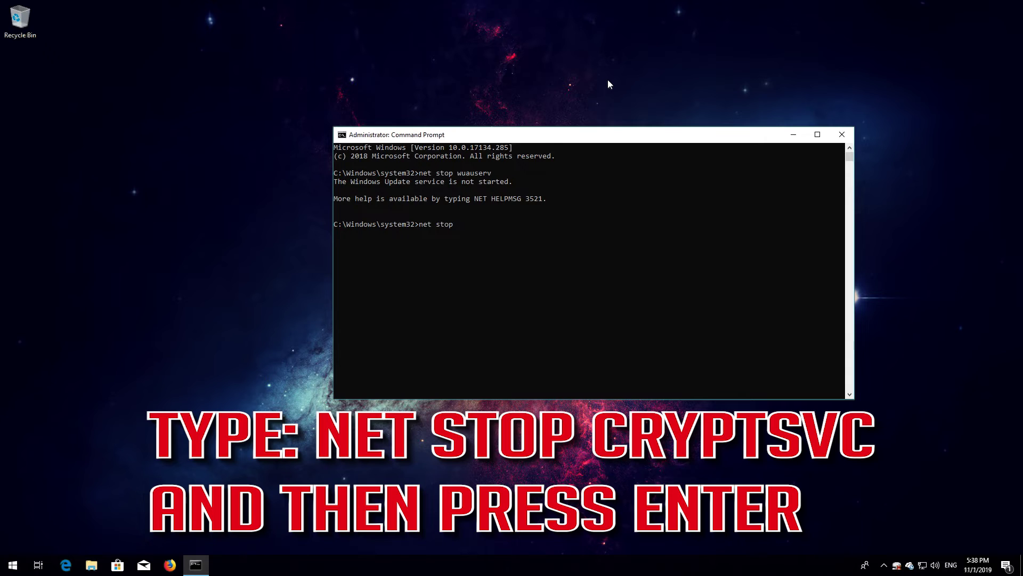
text( cryptSVC)
key(Return)
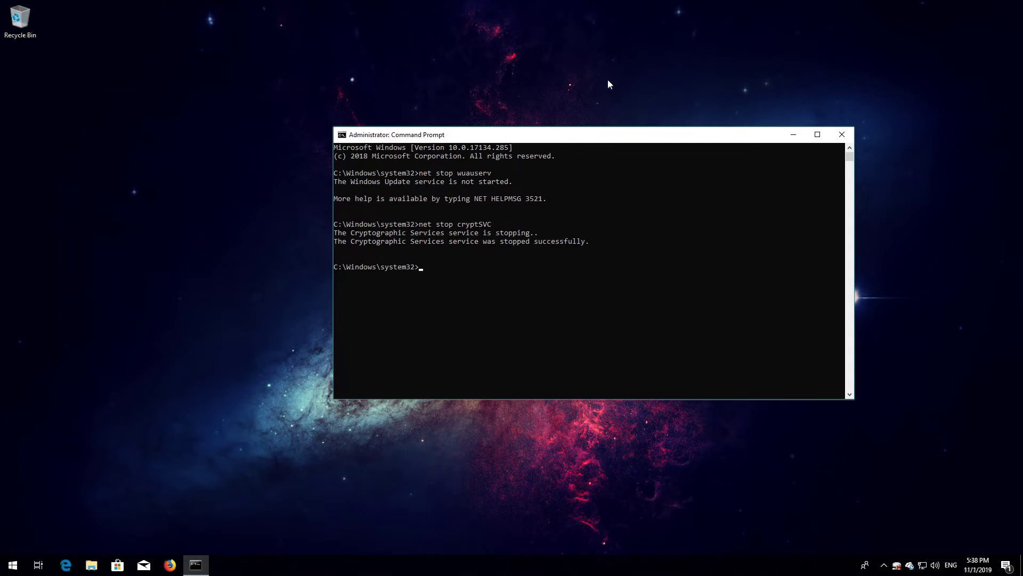
- Stop the bits and msiserver services with net stop commands
text(net)
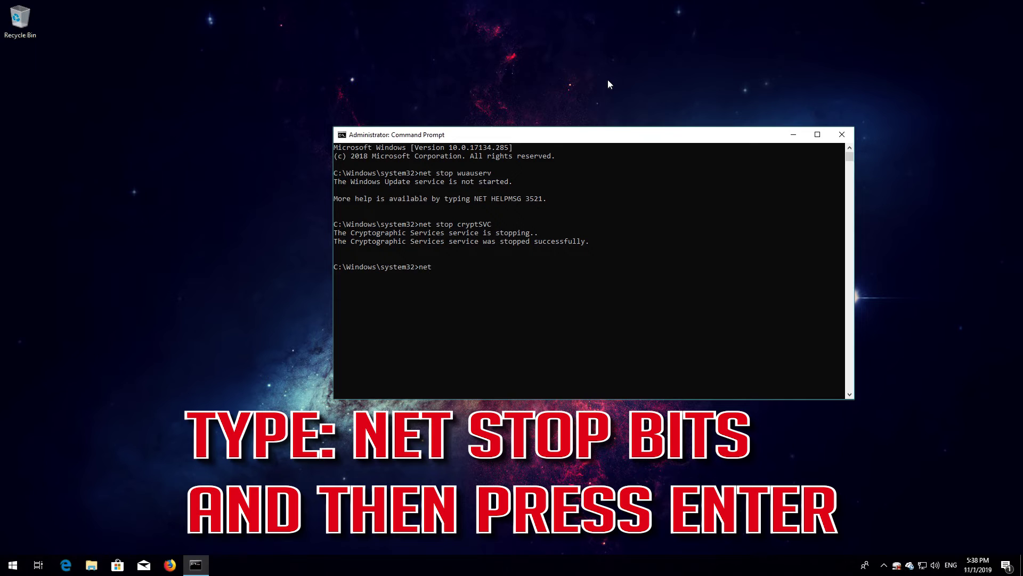
text( stop bits)
key(Return)
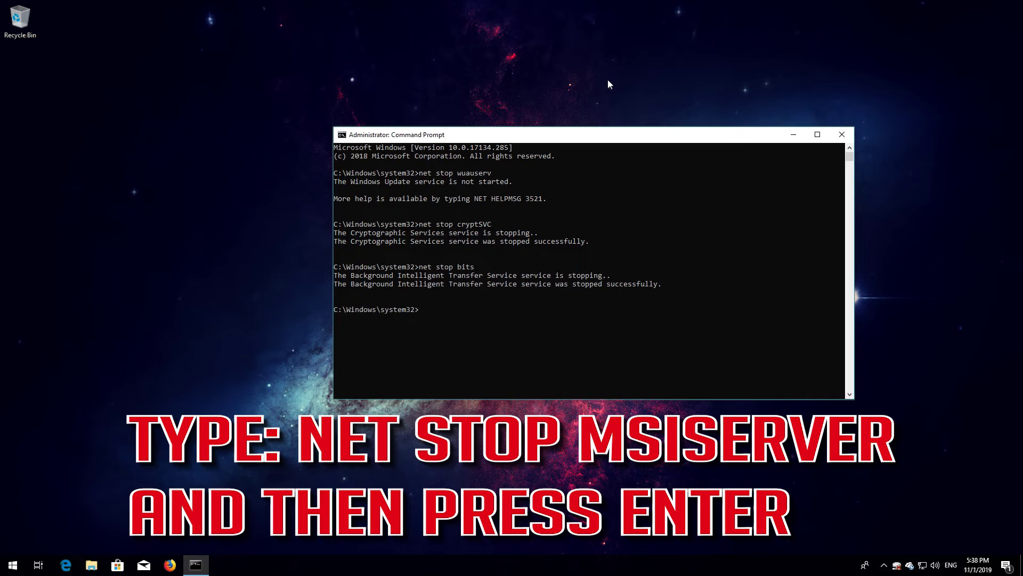
text(net stop msiserver)
key(Return)
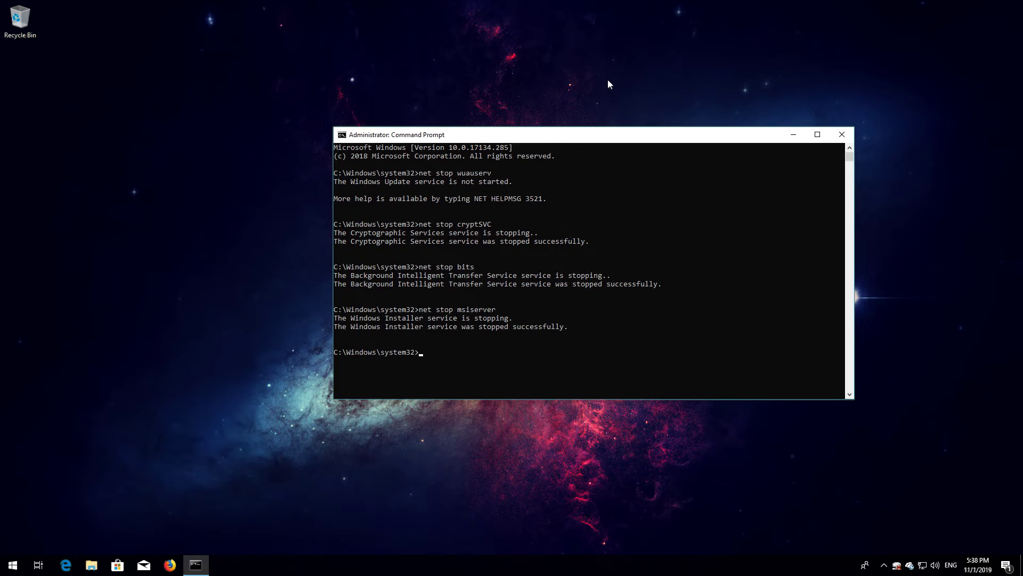
- Rename the folder C:\Windows\SoftwareDistribution to SoftwareDistribution.old with the ren command
text(ren )
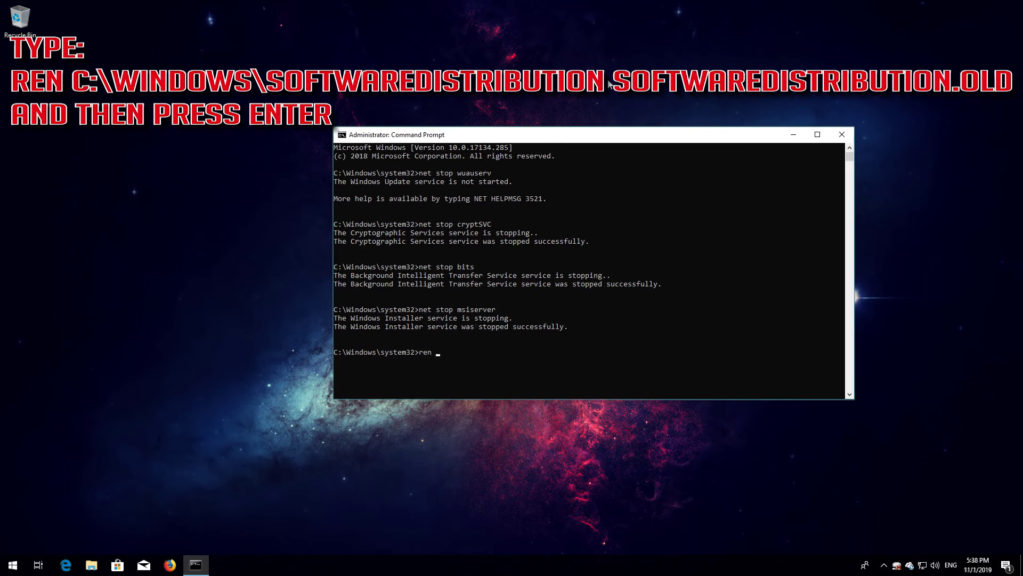
text(C:\Windows\SoftwareDistribution)
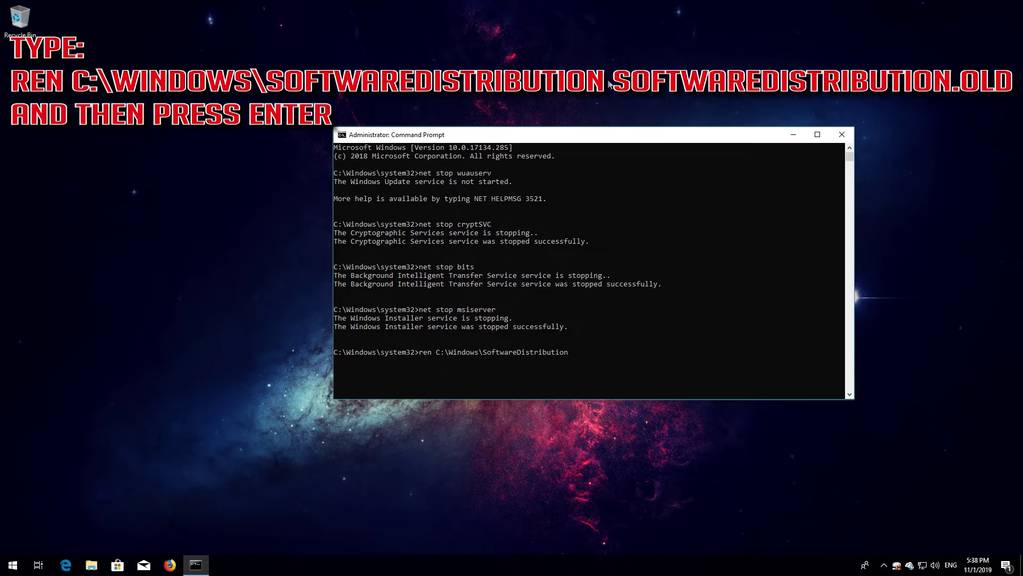
text( SoftwareDistribution.old)
key(Return)
- Rename the folder C:\Windows\System32\catroot2 to catroot2.old with the ren command
text(ren)
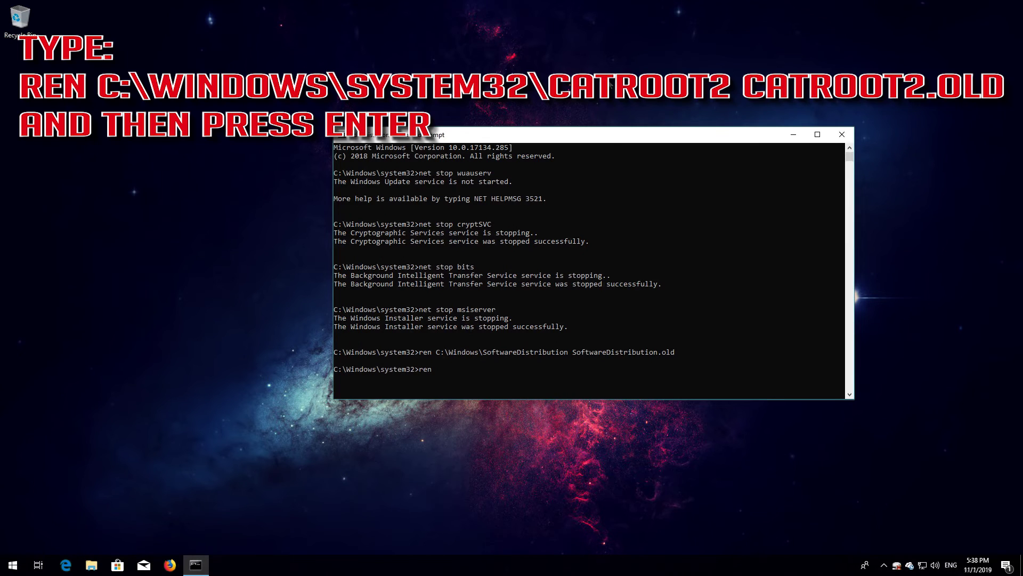
text( C:\Windows\System32)
text(oot2 catroot2)
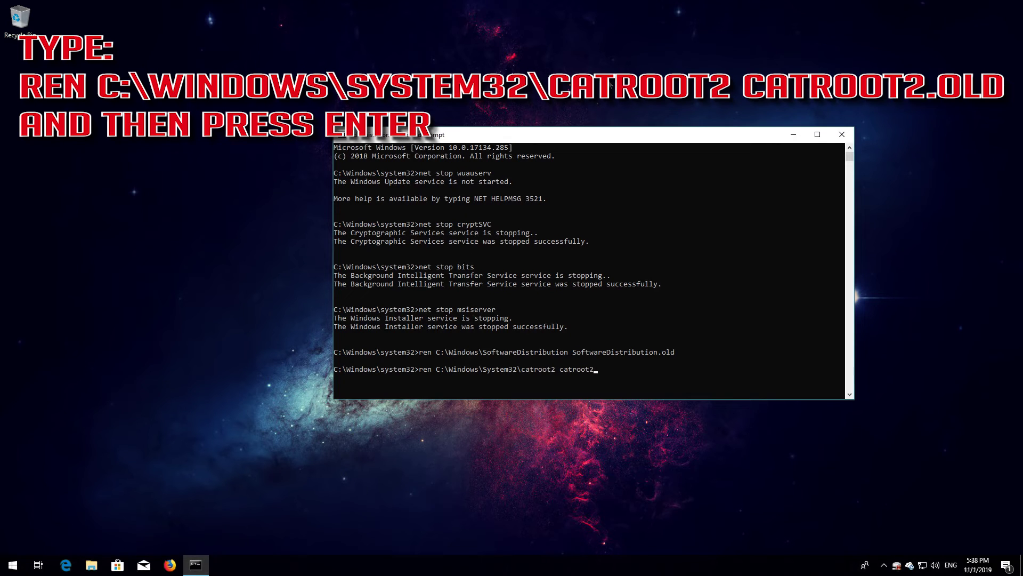
text(.old)
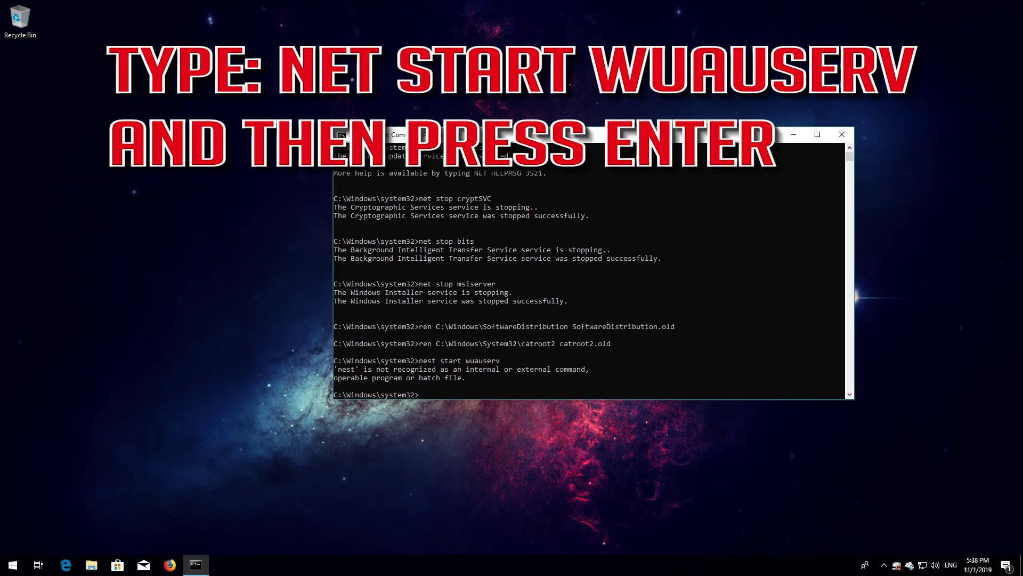
- Start the wuauserv and cryptSVC services again with net start commands
text(start wuauserv)
key(BackSpace)
key(Return)
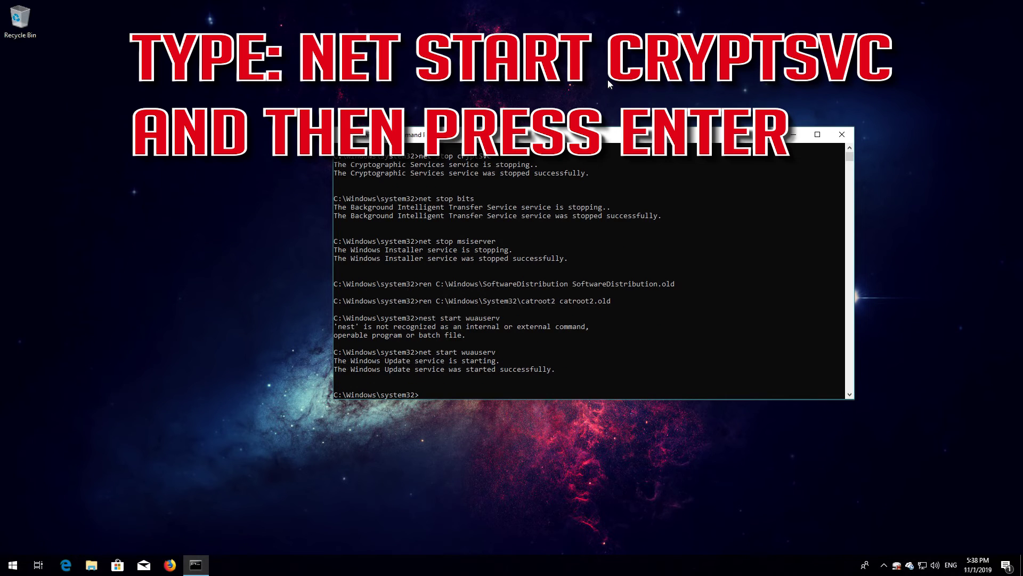
text(net start cryptSVC)
key(Return)
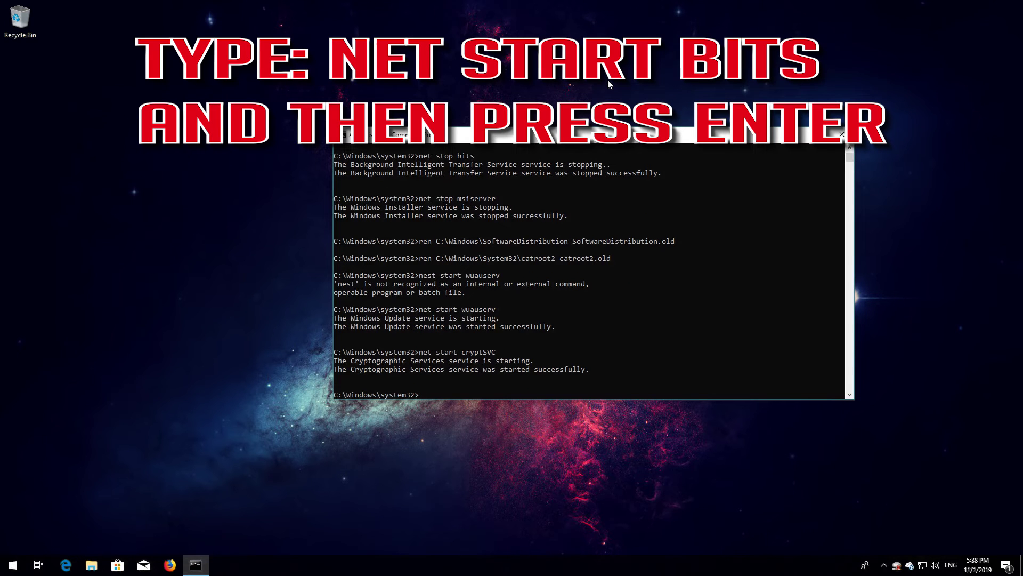
- Start the bits and msiserver services again with net start commands, and end the session with exit
text(net start bits)
key(Return)
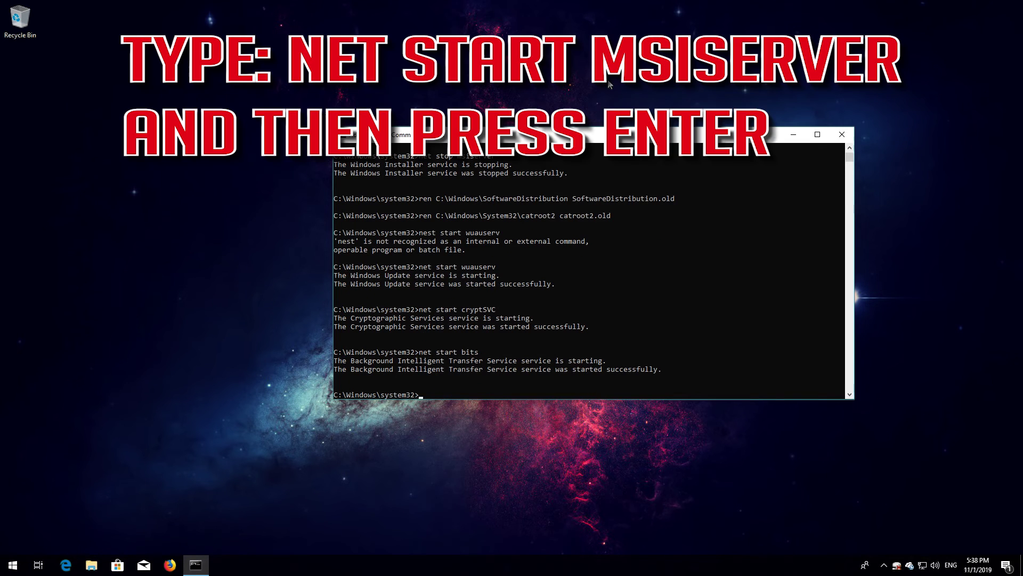
text(net start msiserver)
key(Return)
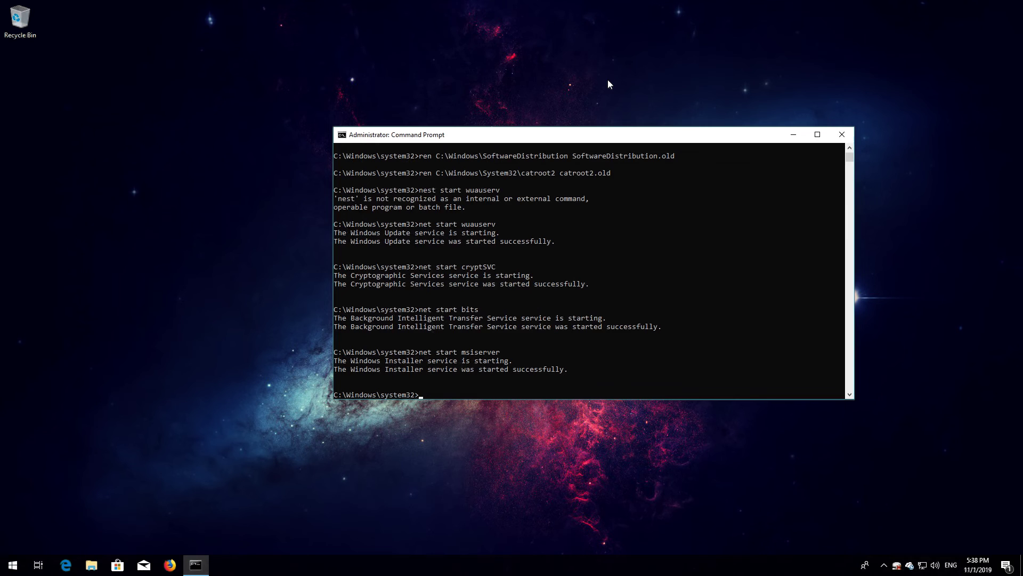
text(exit)
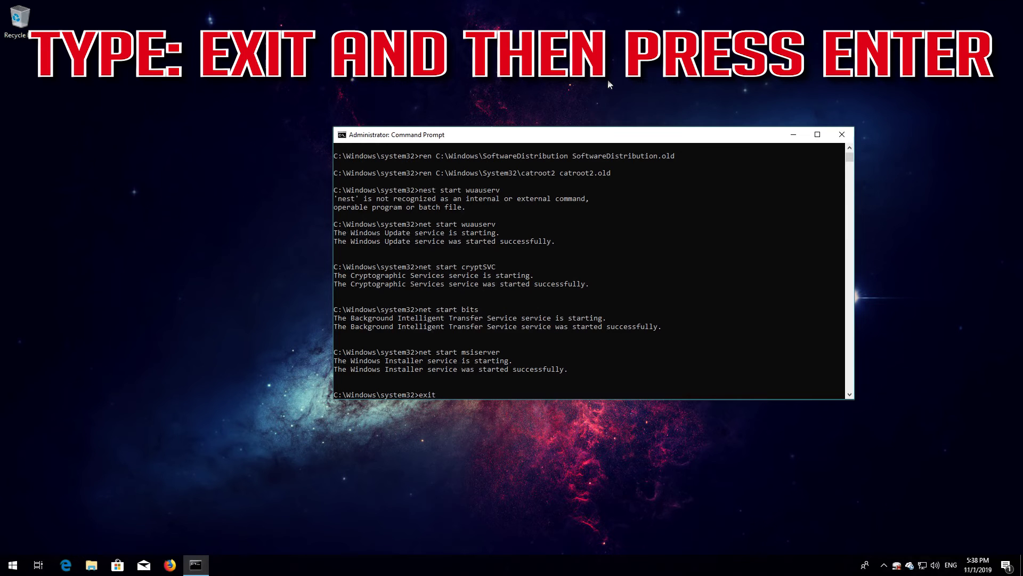
key(Return)
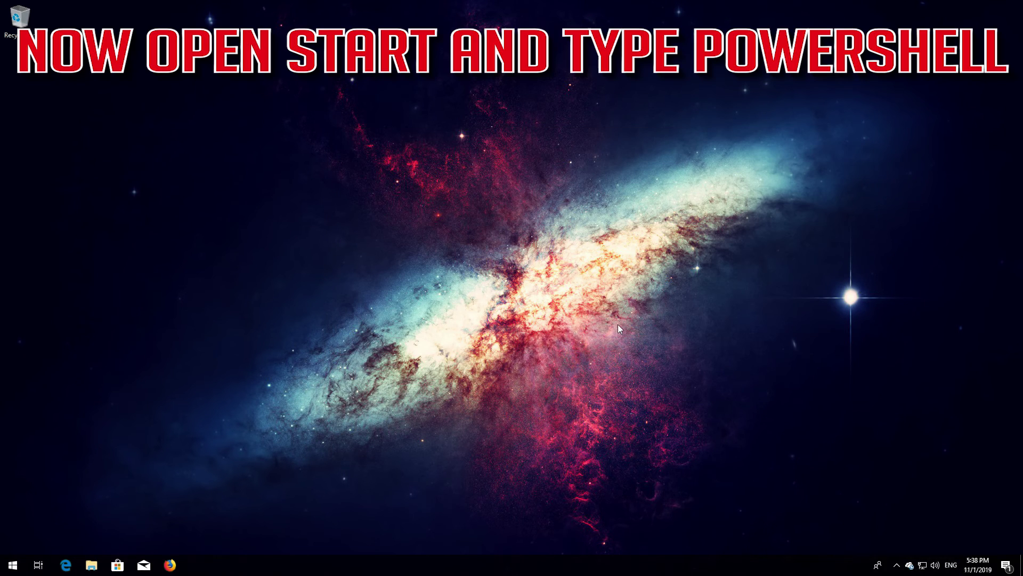
- Open Windows PowerShell as administrator and allow it to make changes to the device
key(super)
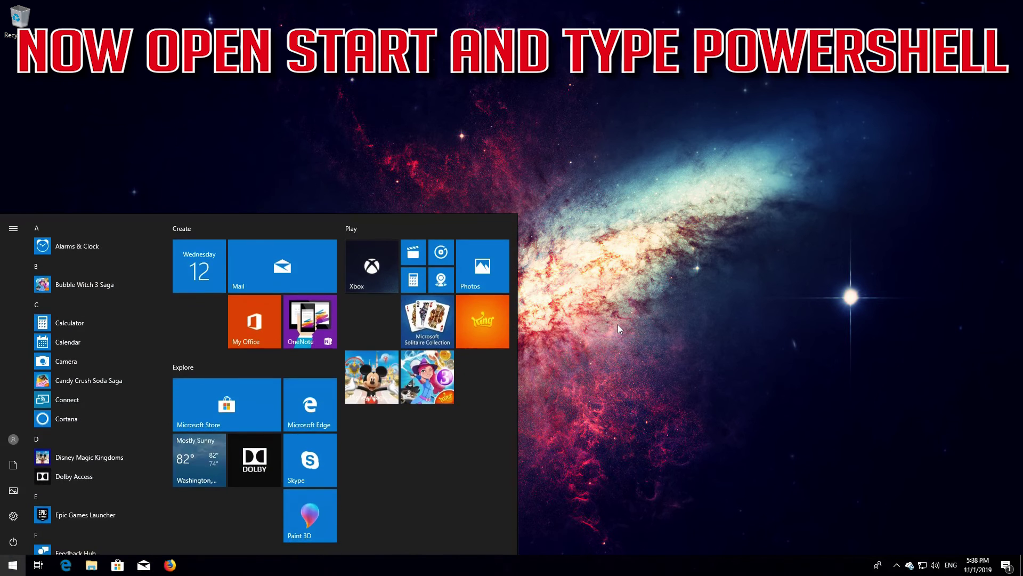
text(powershell)
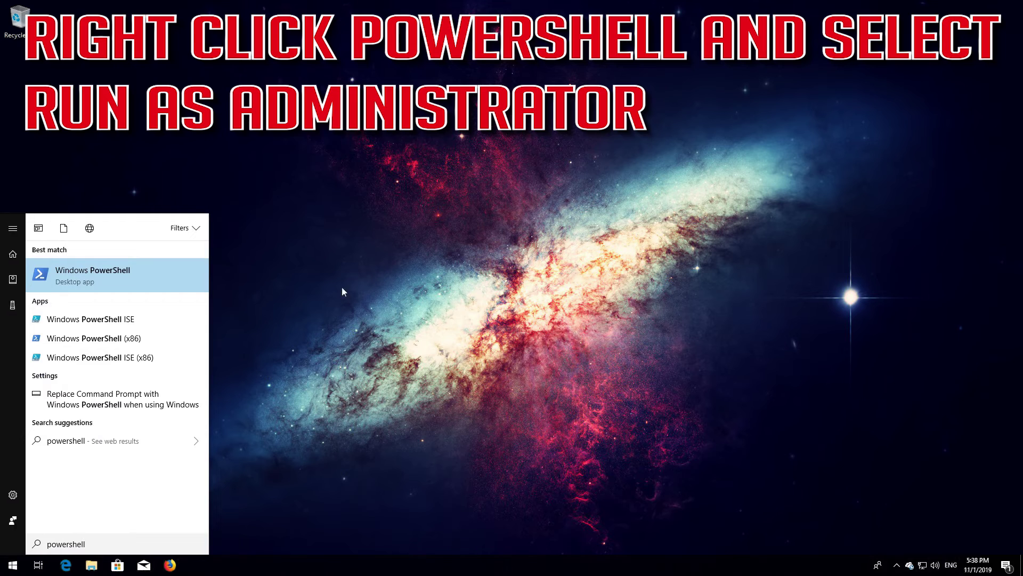
right_click(165, 285)
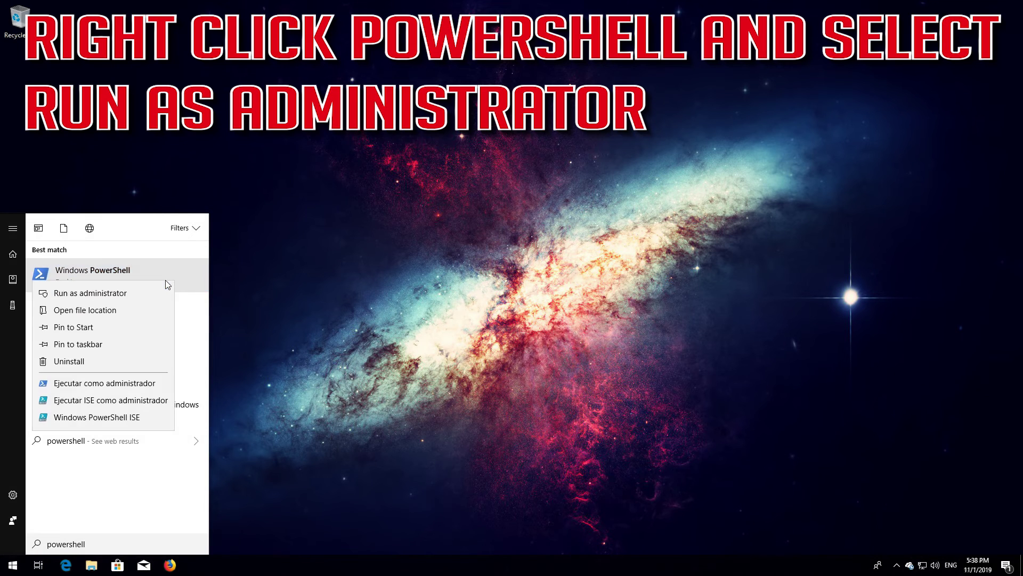
click(107, 290)
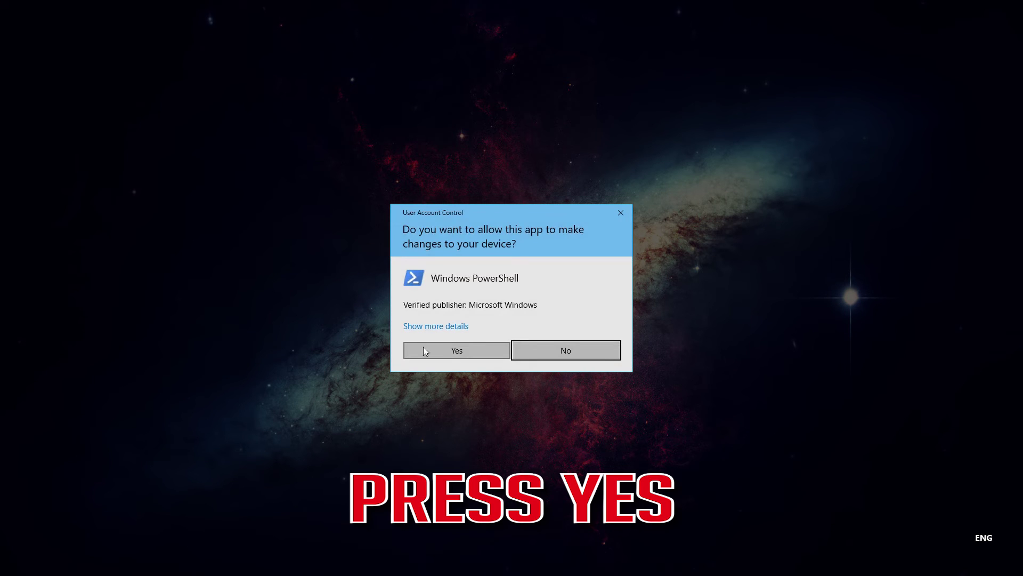
click(453, 350)
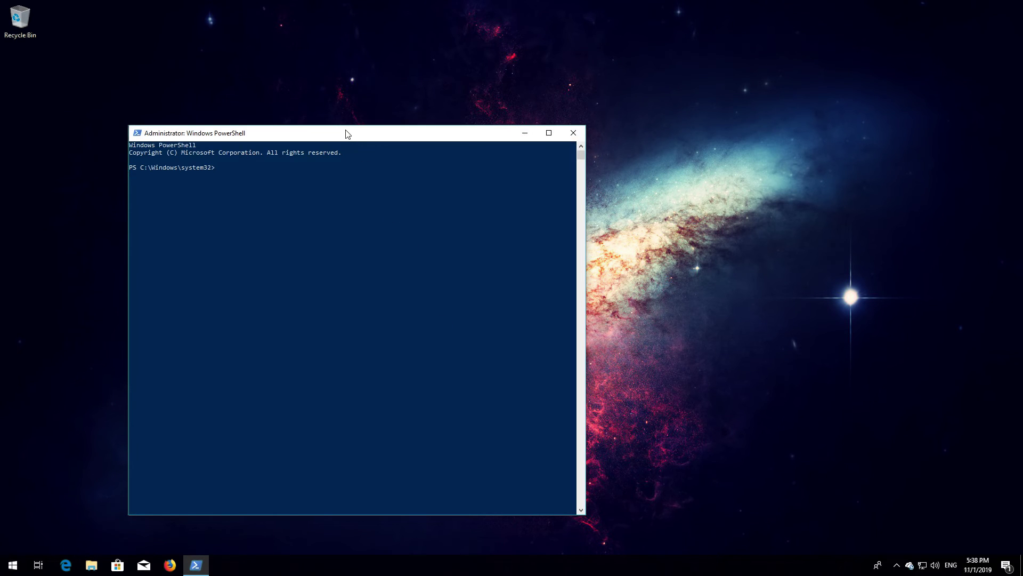
- Run wuauclt.exe /updatenow in PowerShell, and end the session with exit
drag(347, 134, 516, 91)
text(wua)
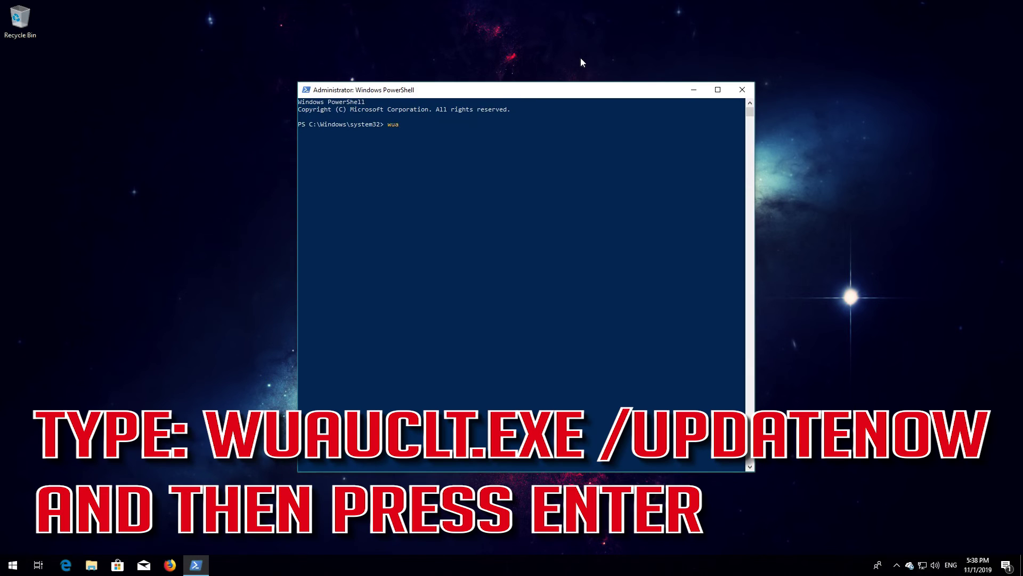
text(uclt.exe /updatenow)
key(Return)
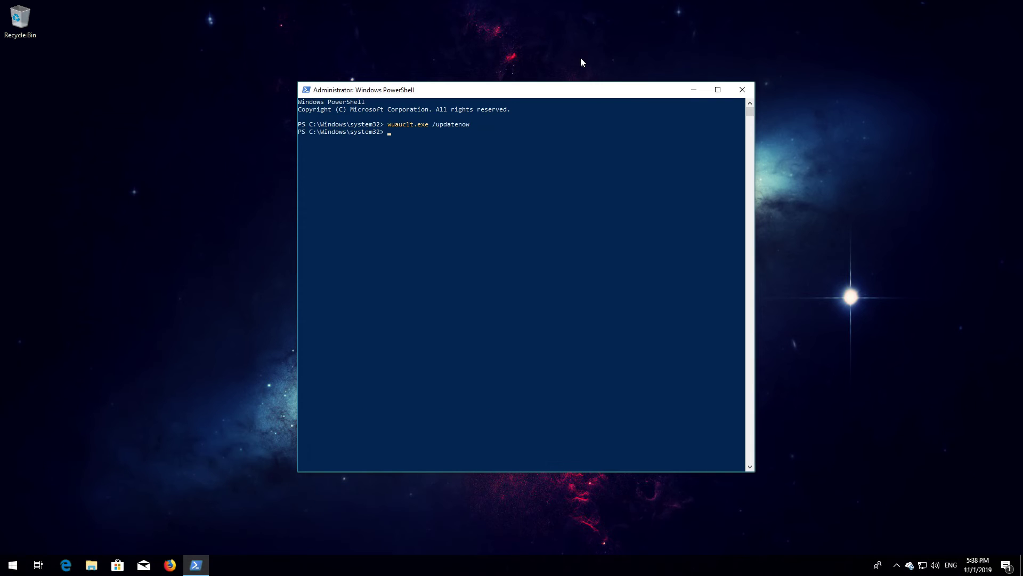
text(exit)
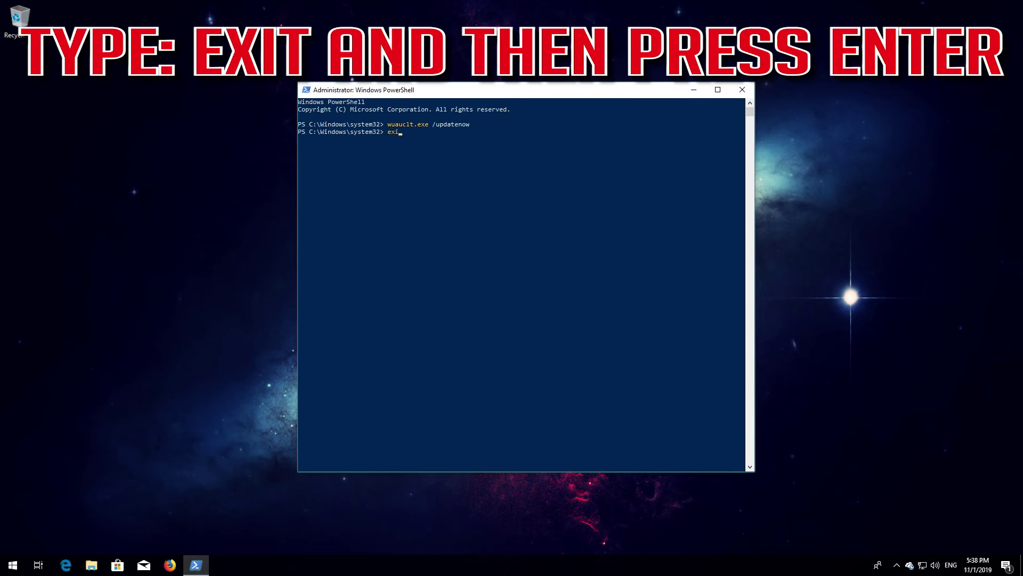
key(Return)
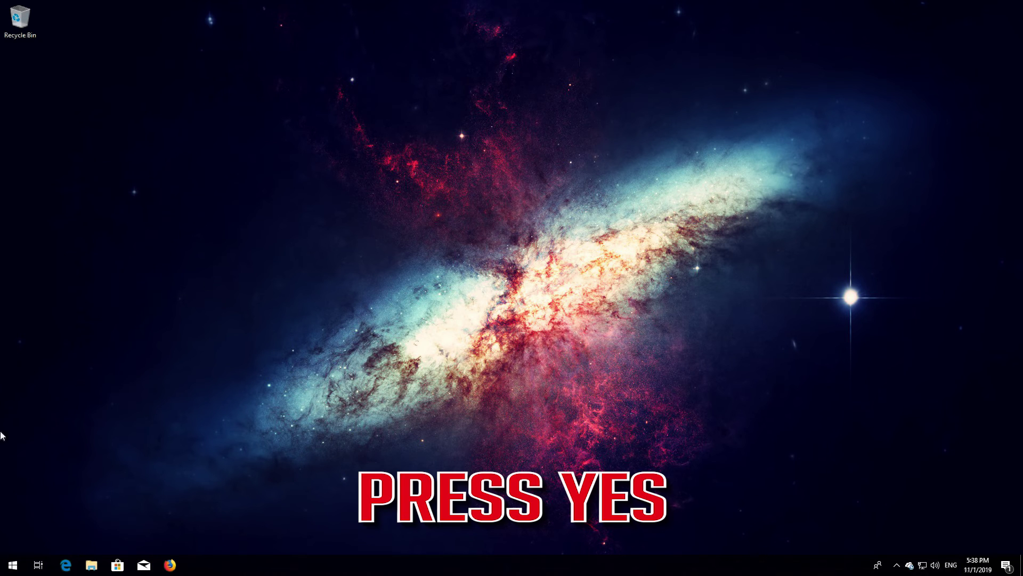
- Restart the computer from the Windows power options
click(3, 559)
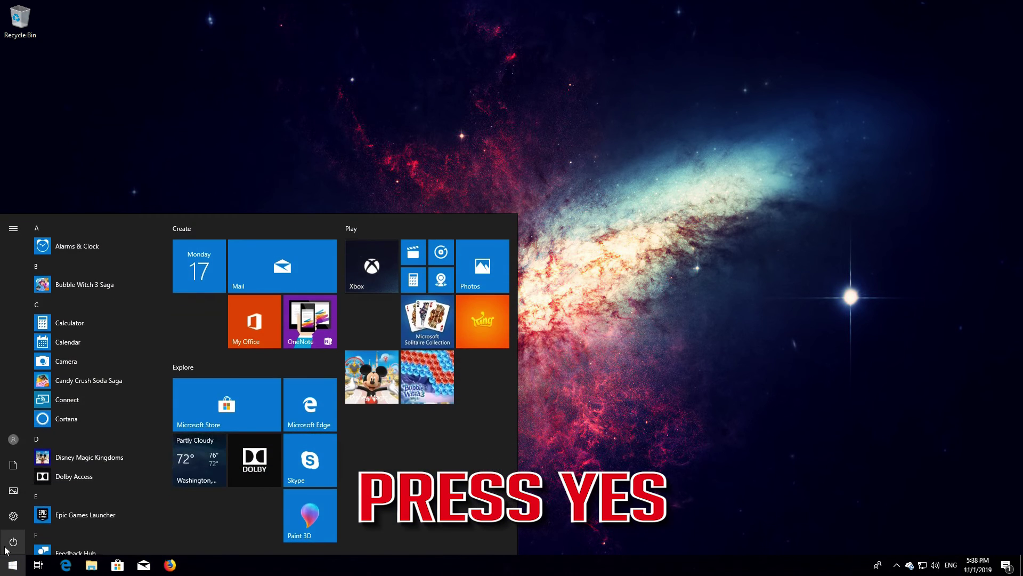
click(13, 542)
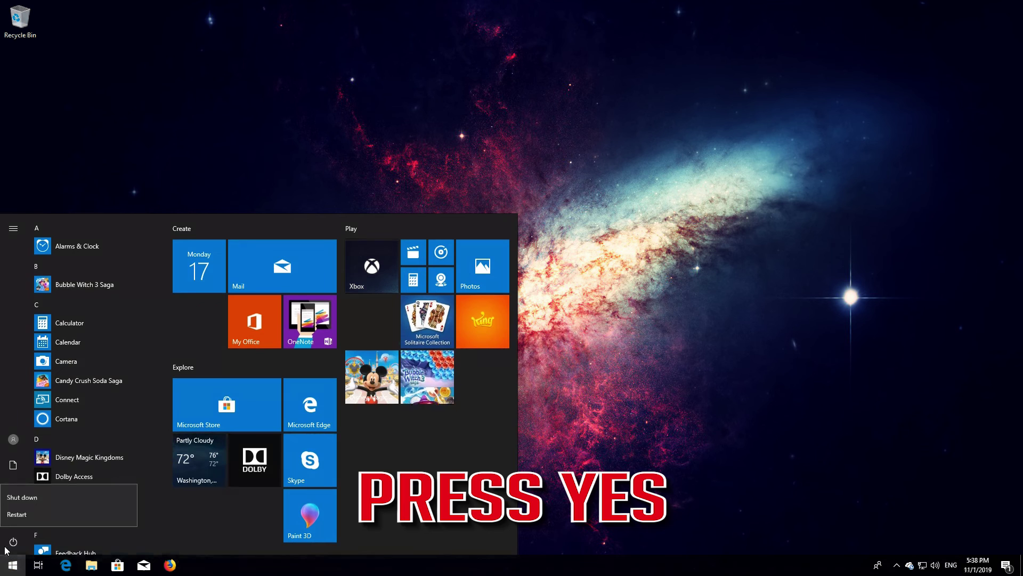
click(28, 512)
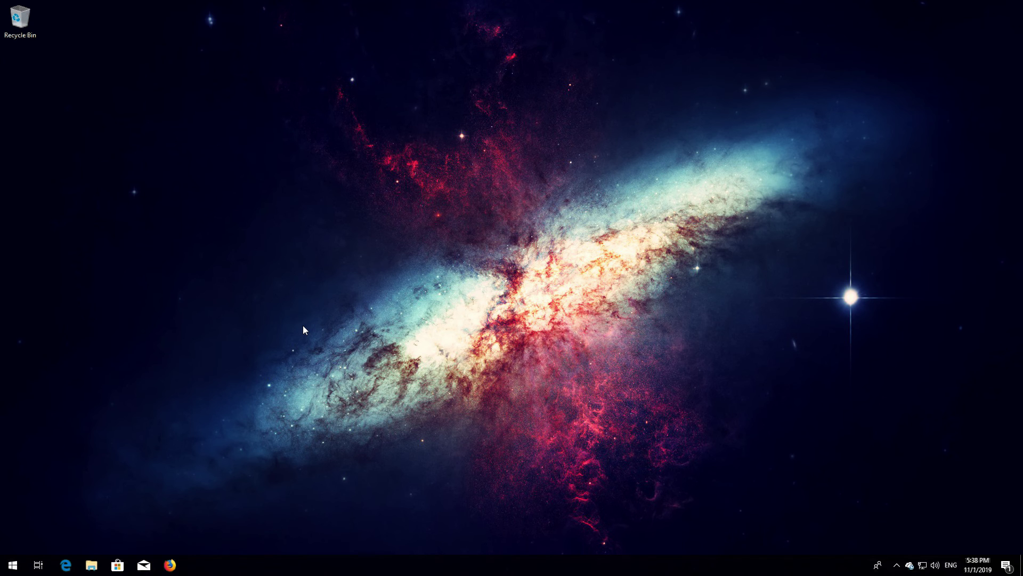
- Find the Recovery options system settings and restart the PC into Advanced startup
key(super)
key(super)
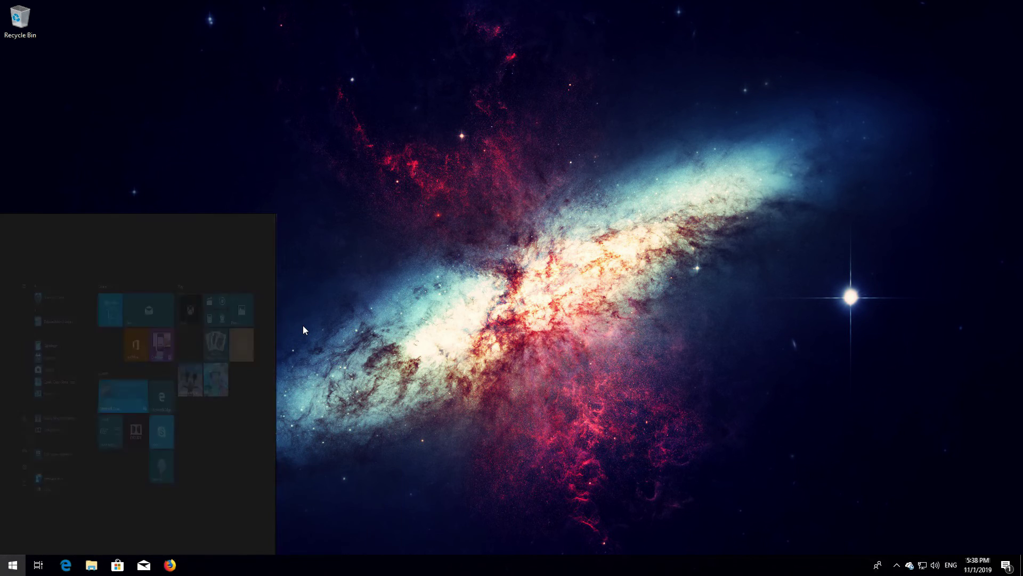
text(recovery )
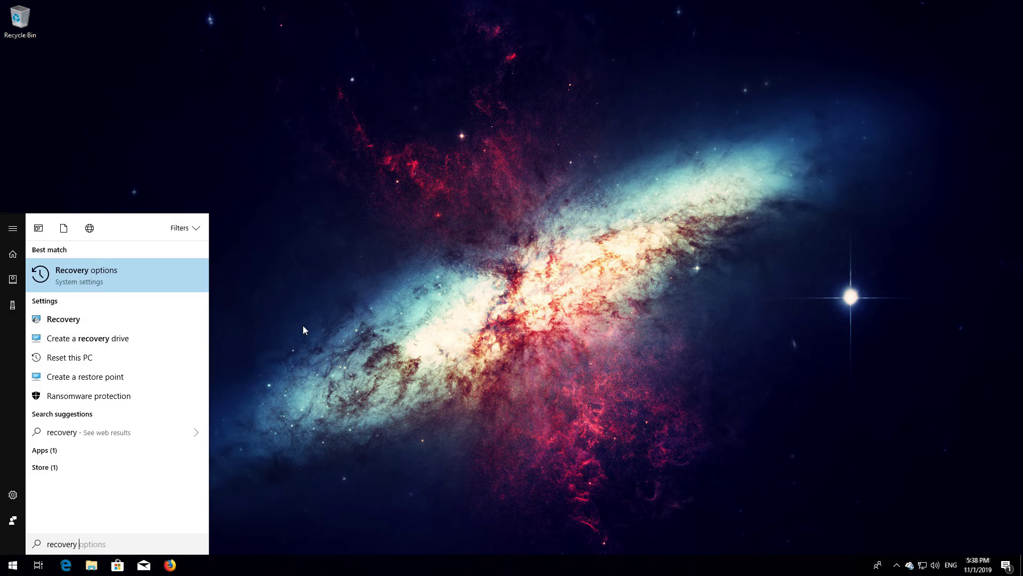
text(option)
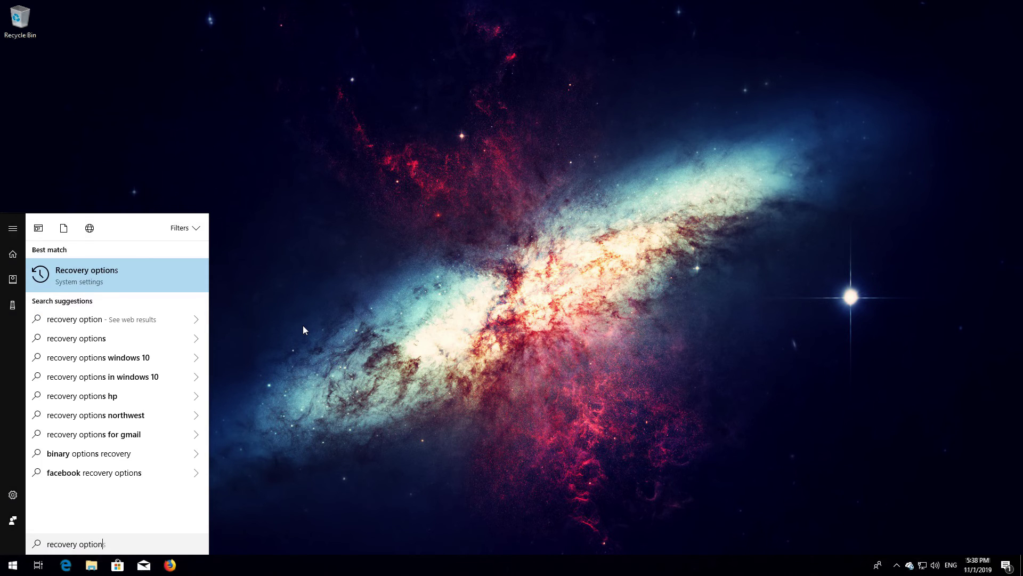
text(s)
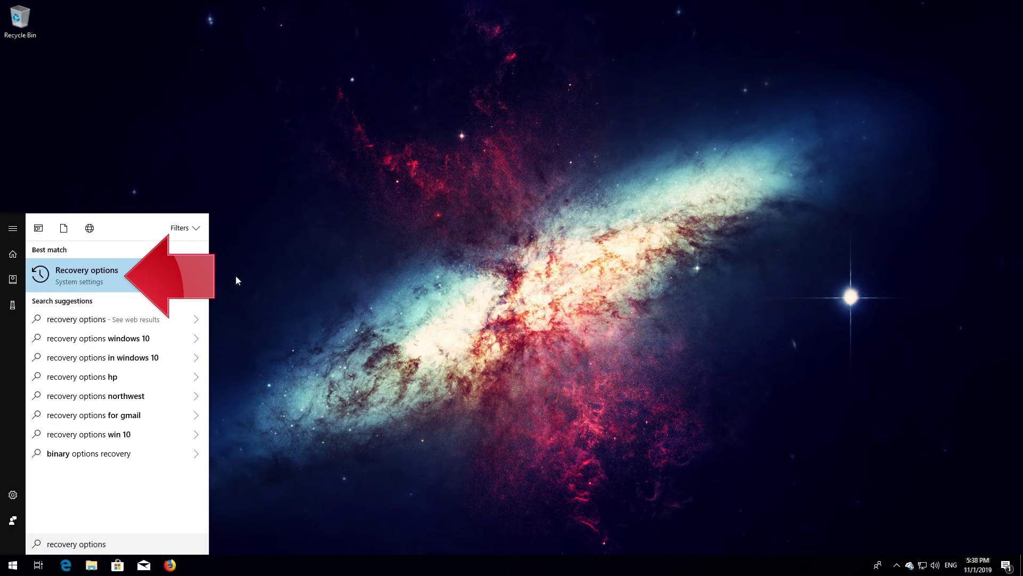
click(100, 276)
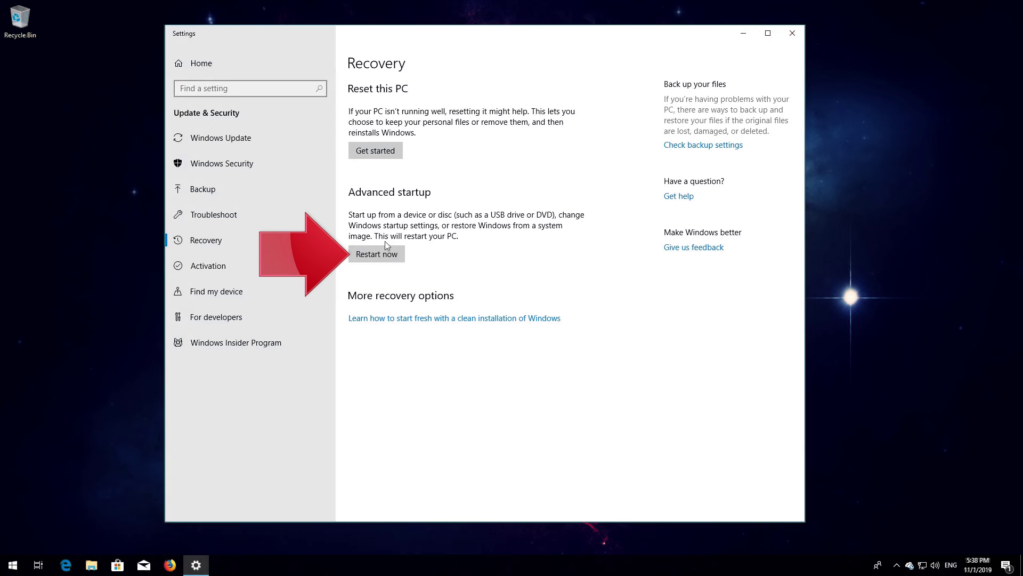
click(361, 260)
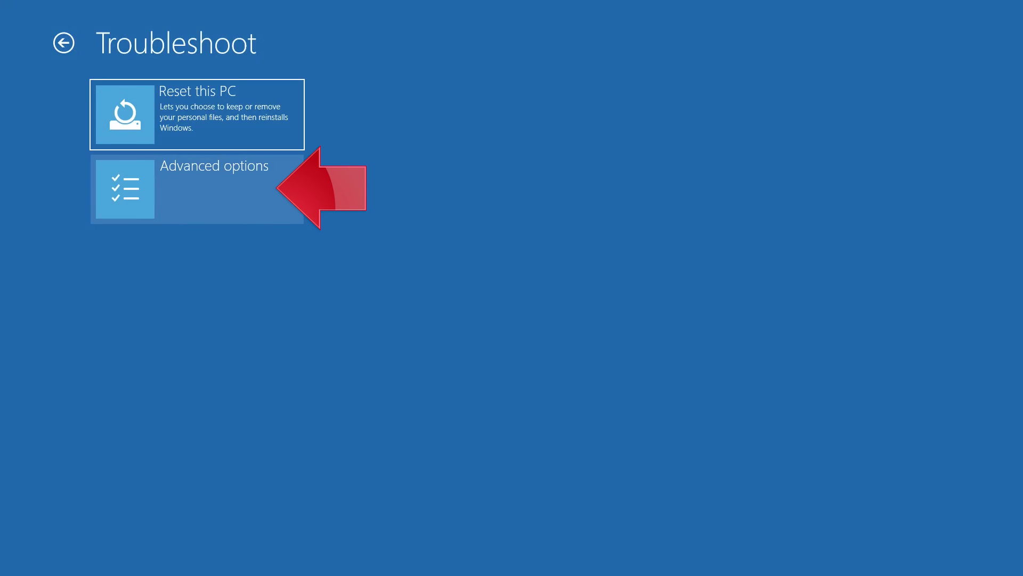
- Launch System Restore from the advanced troubleshooting options, using the listed account and the US keyboard layout
click(220, 190)
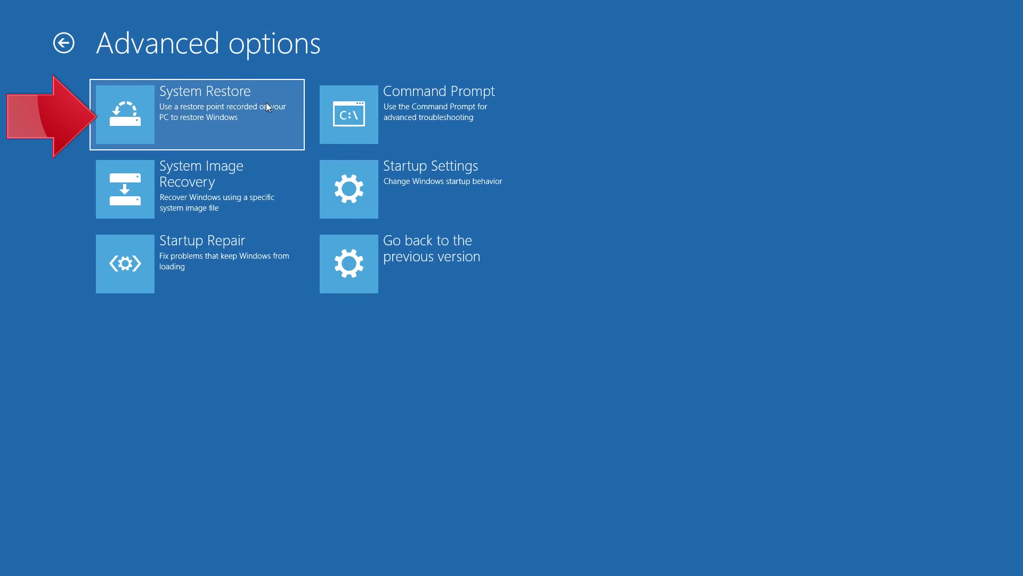
click(248, 106)
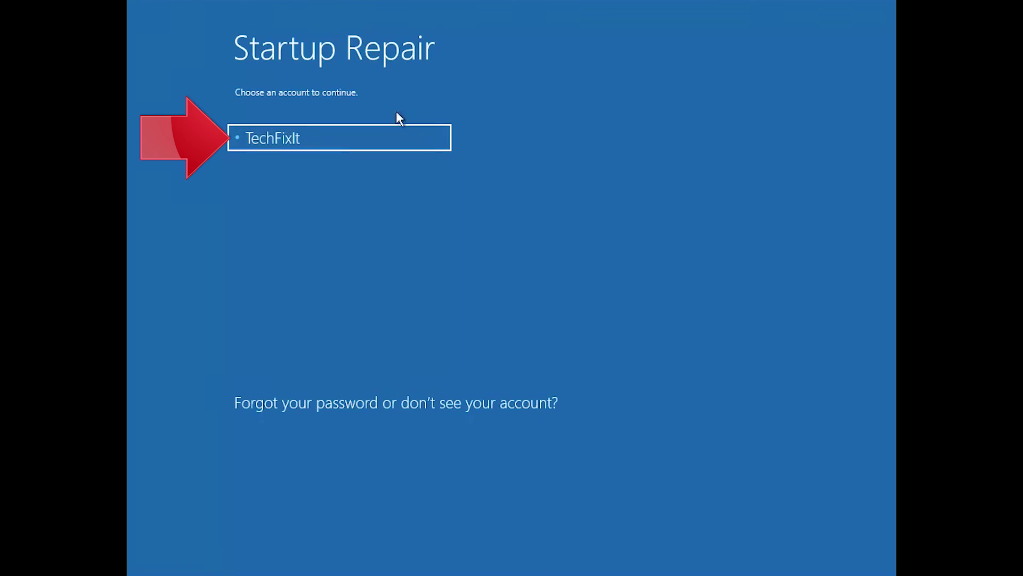
click(344, 143)
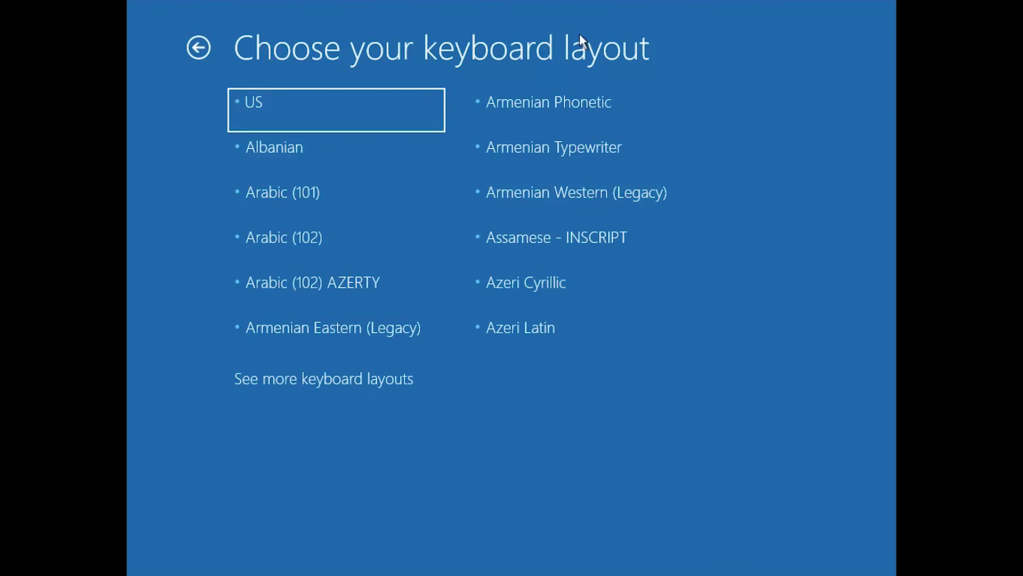
click(288, 120)
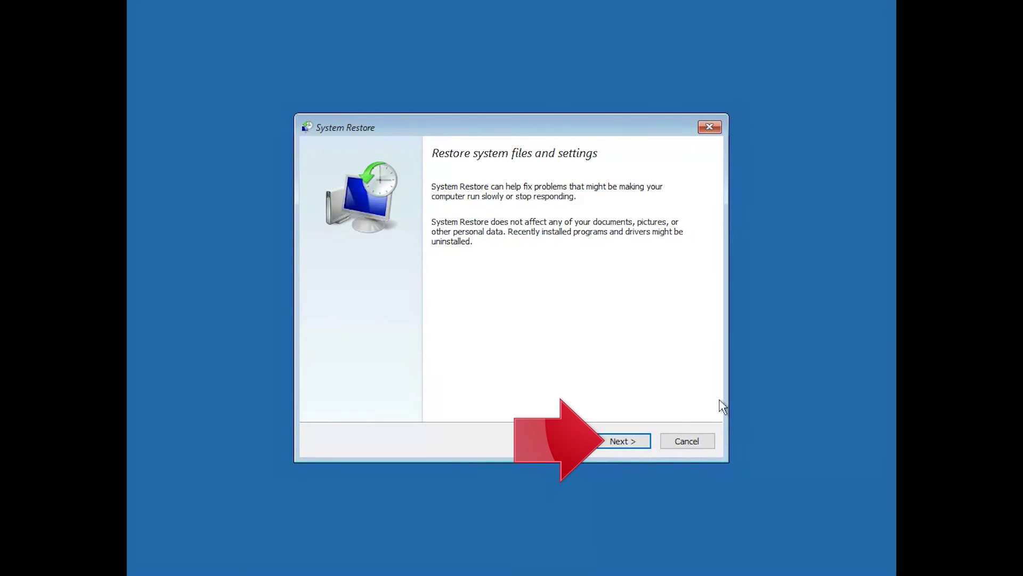
- Restore the system to the manual restore point of 1/6/2018 11:06:47 PM, and restart the computer when the restore is done
click(622, 442)
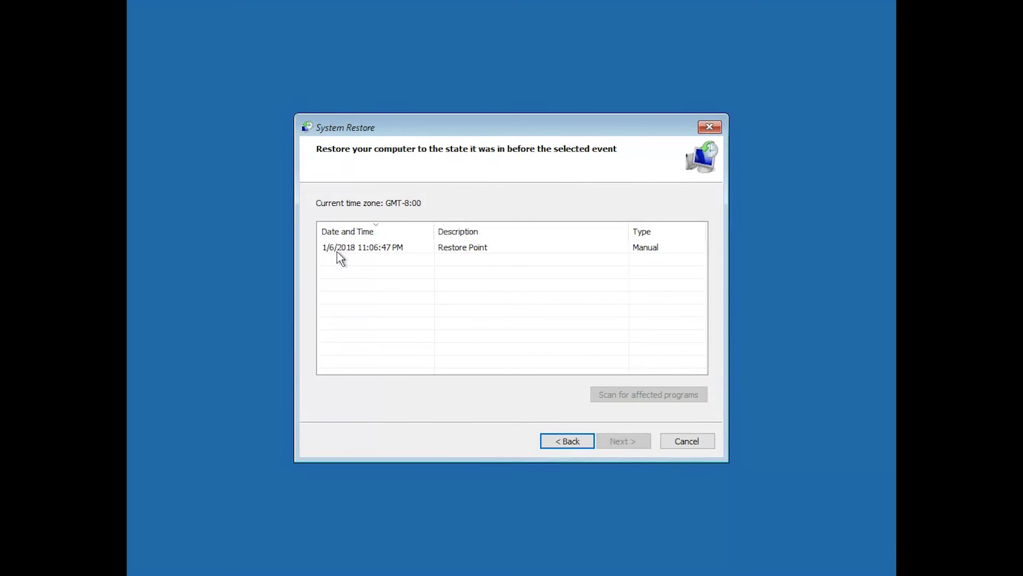
click(422, 255)
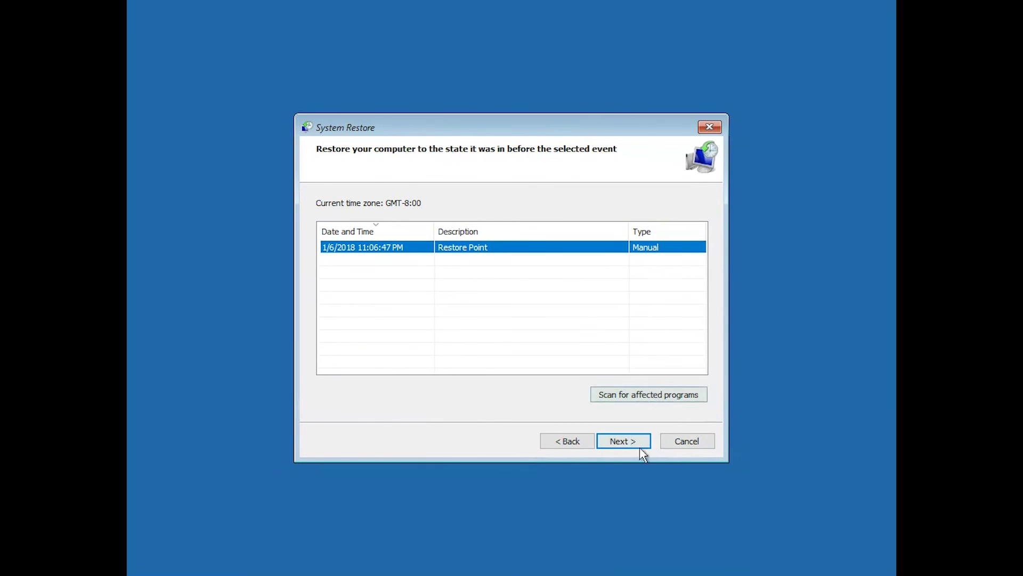
click(608, 447)
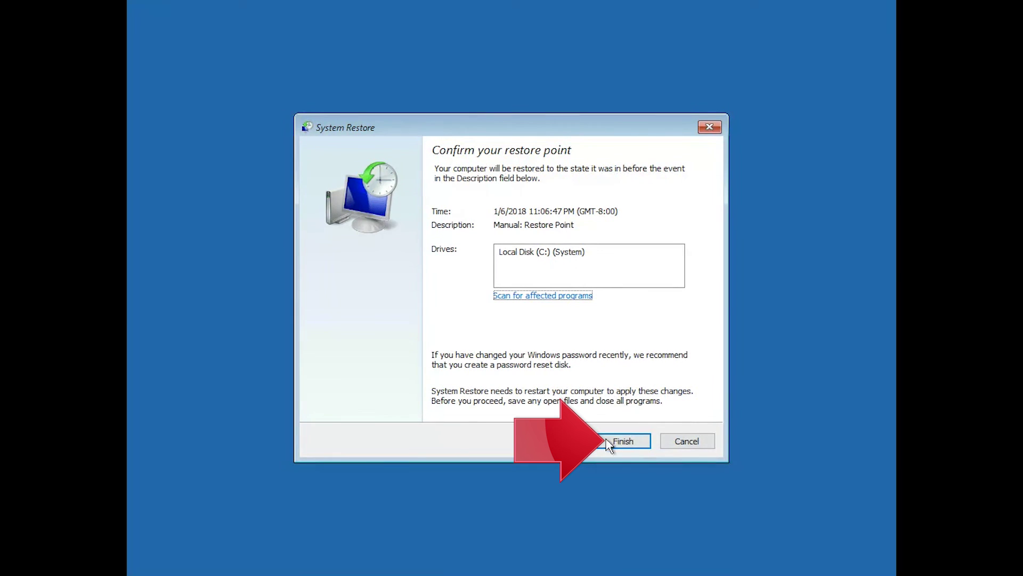
click(623, 442)
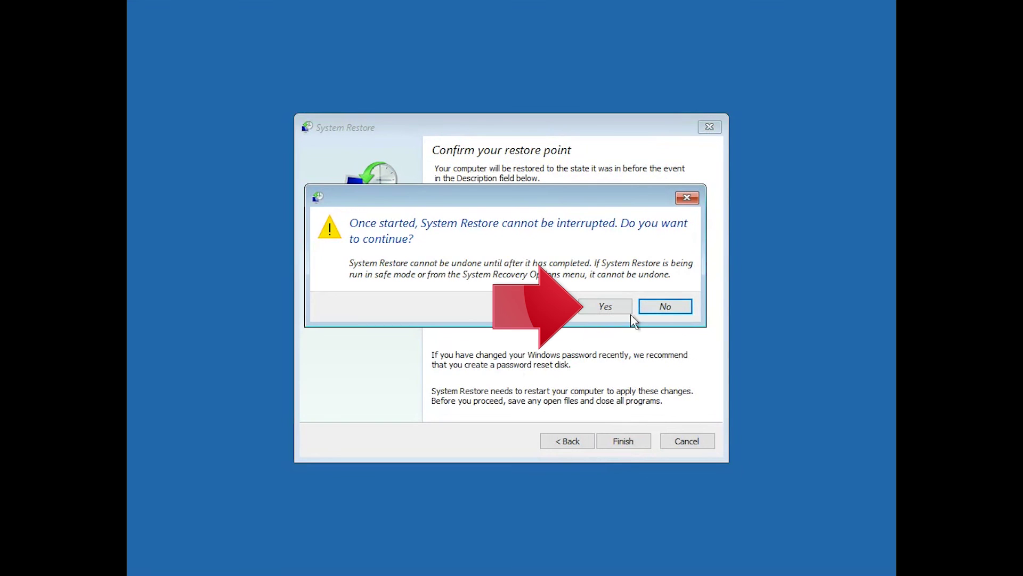
click(612, 310)
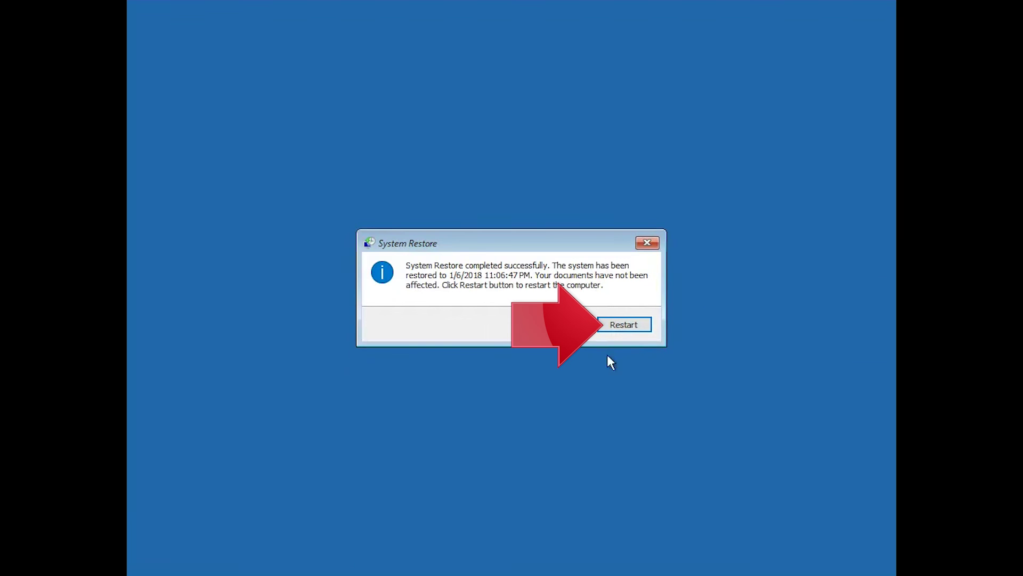
click(622, 328)
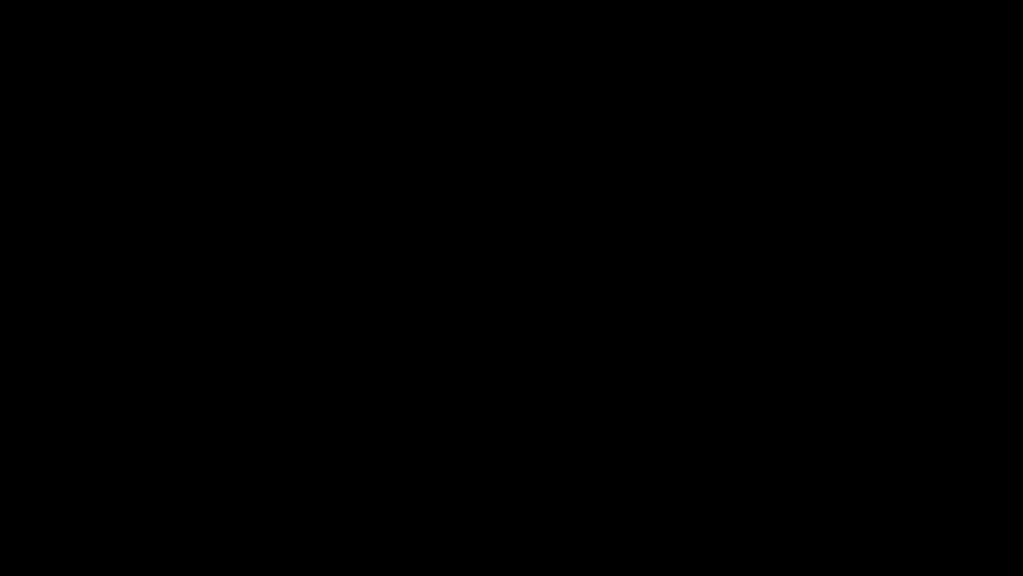